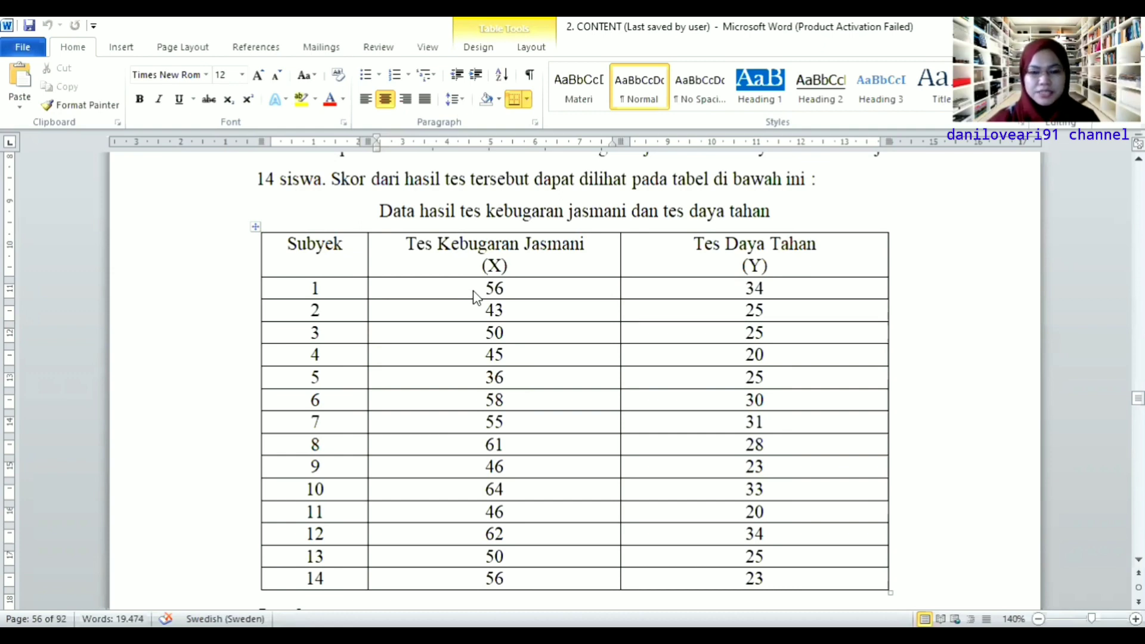
- Copy the Tes Kebugaran Jasmani (X) and Tes Daya Tahan (Y) scores of subjects 1 to 14 from the table
drag(477, 295, 729, 485)
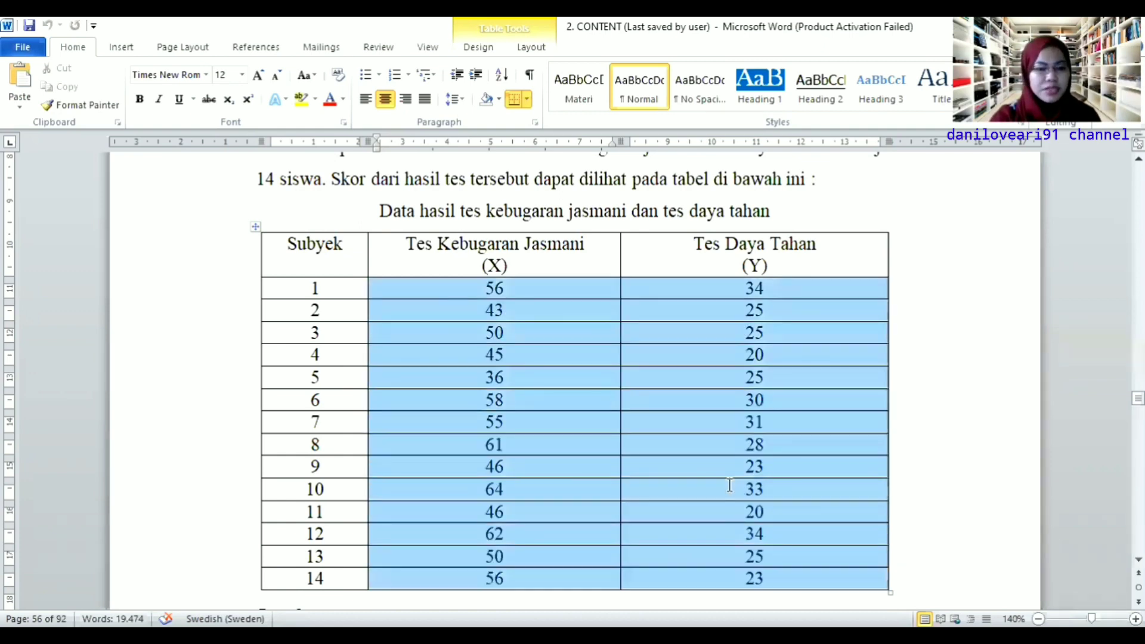
click(69, 89)
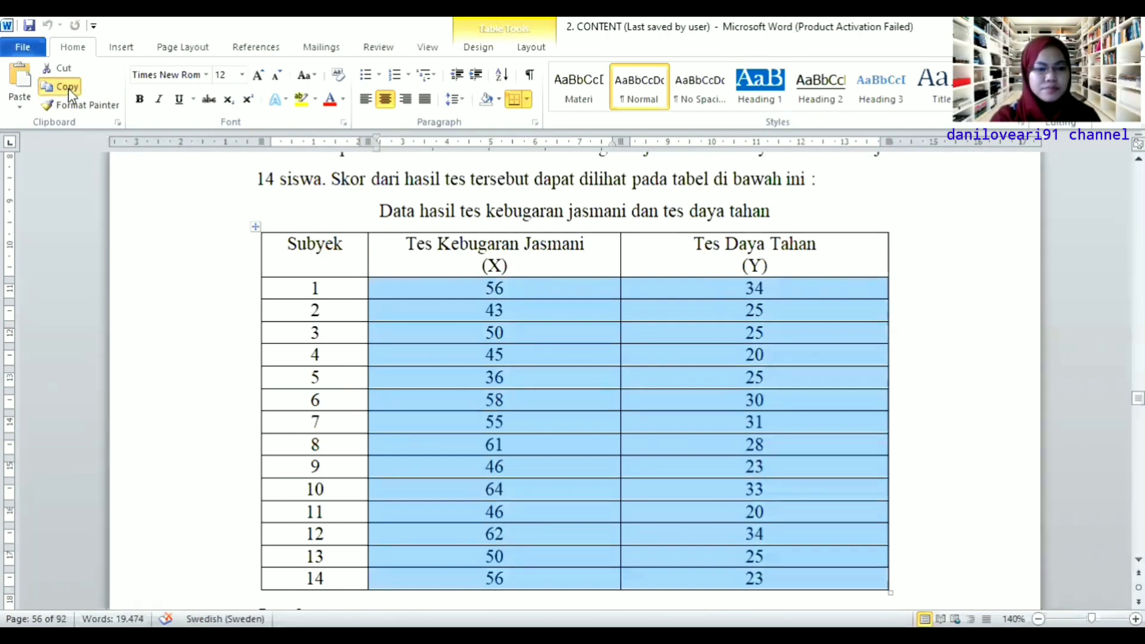
click(69, 90)
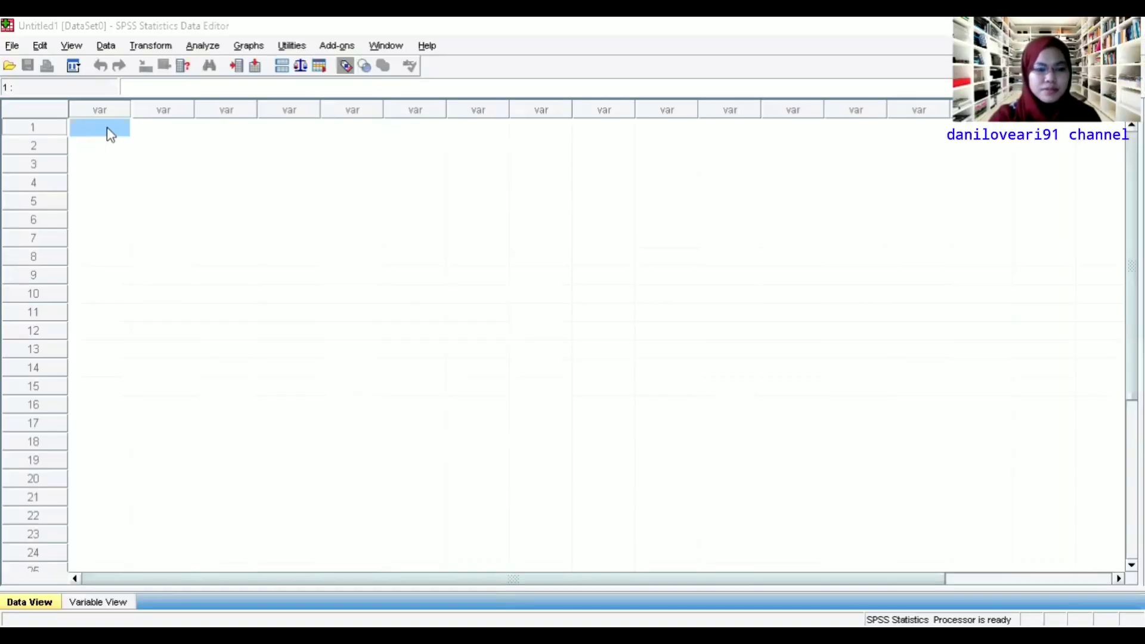
- Paste the copied scores into the SPSS Data Editor from row 1 of the first column and show the variable definitions
click(109, 131)
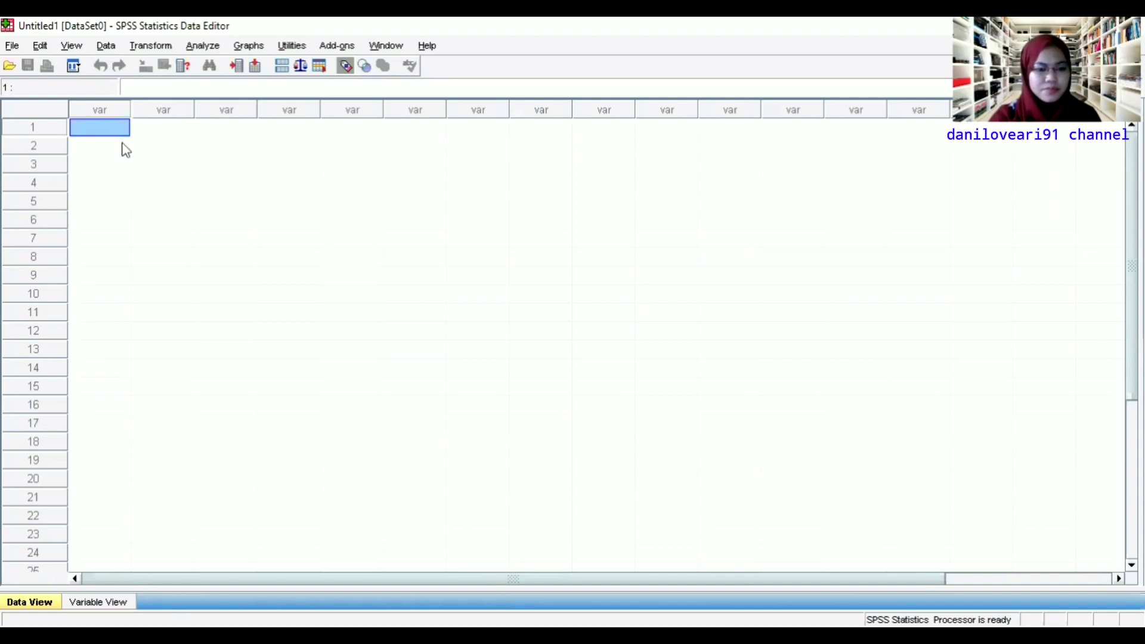
right_click(114, 125)
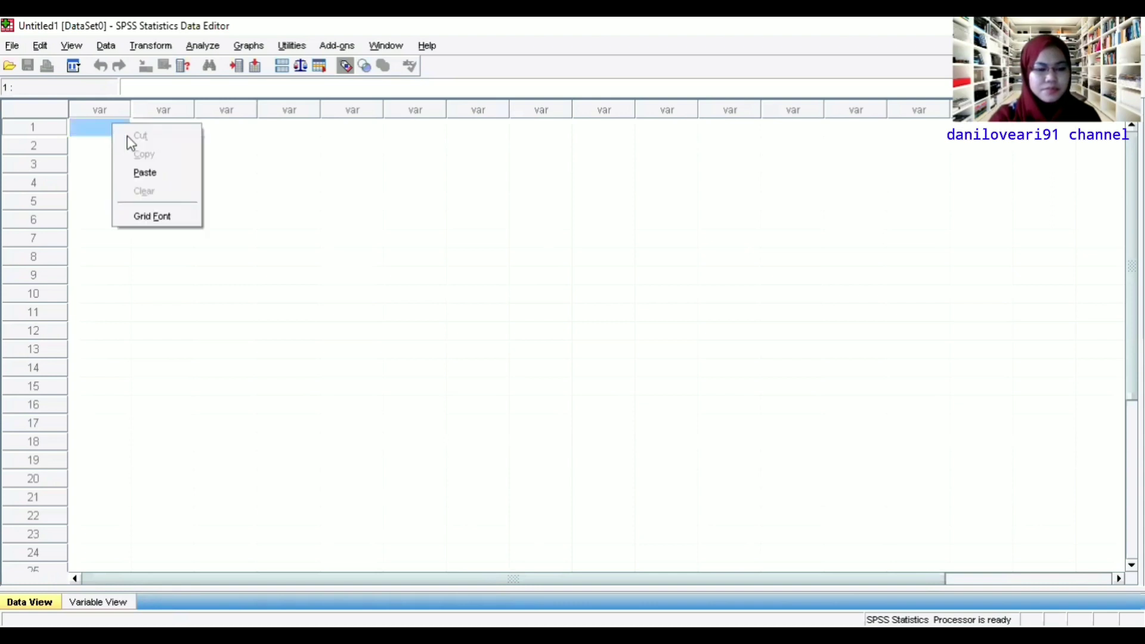
click(150, 174)
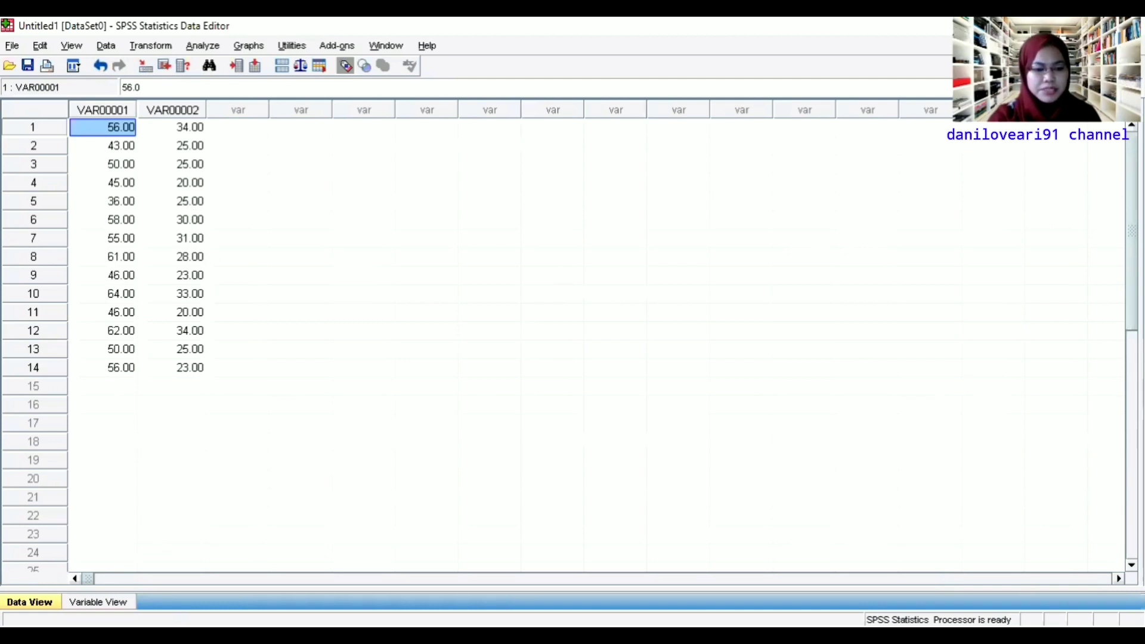
click(98, 602)
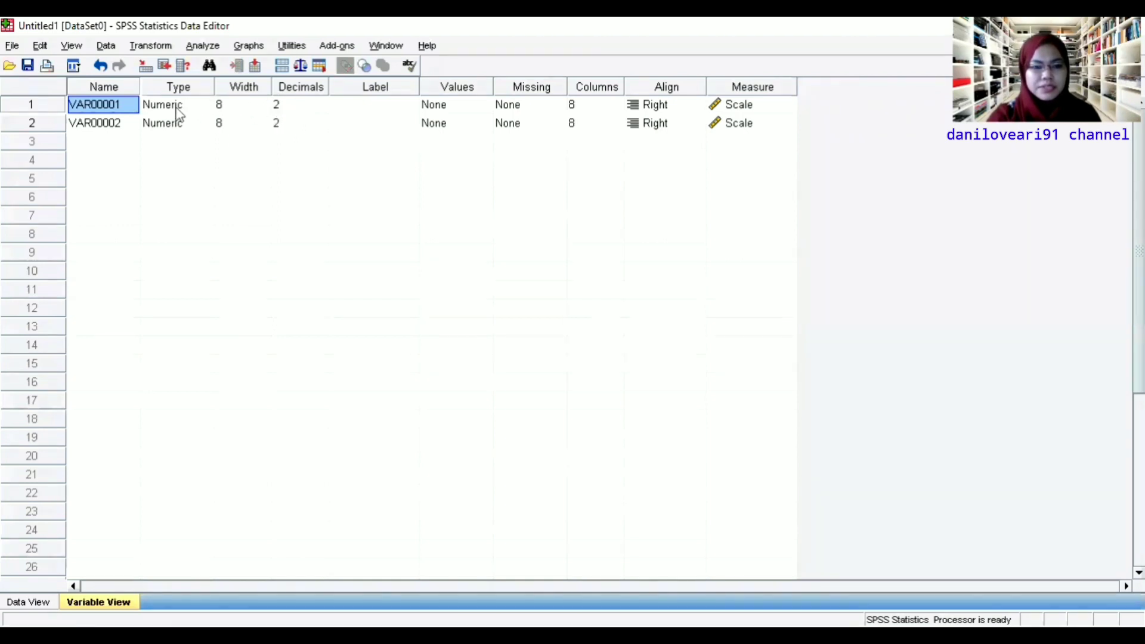
- Examine the variable type options of the first variable without changing them
click(207, 108)
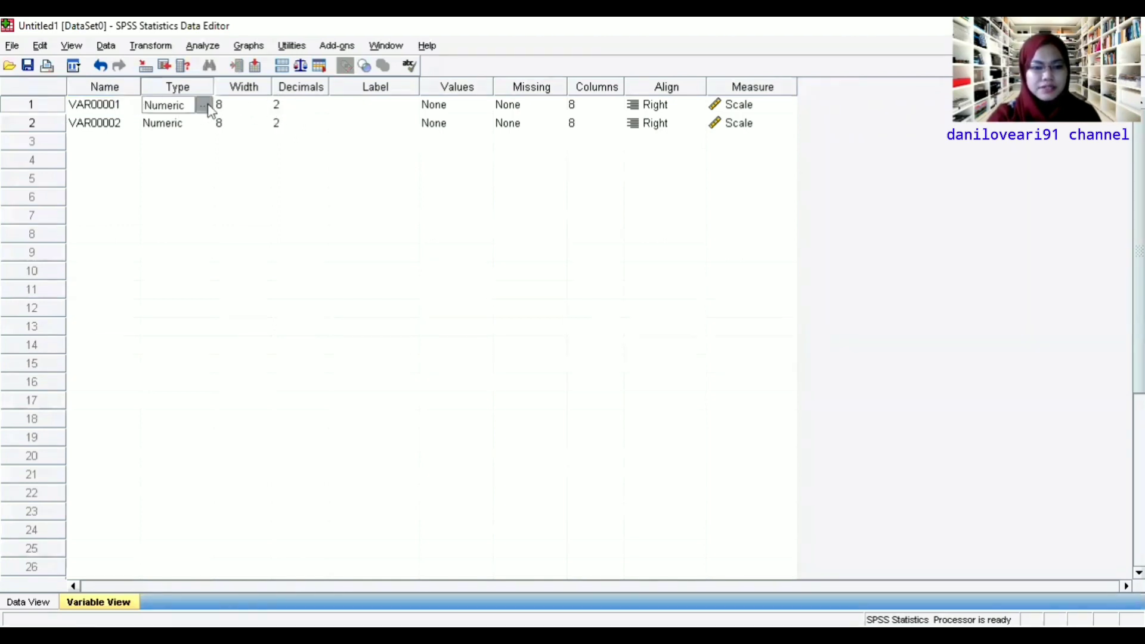
click(206, 106)
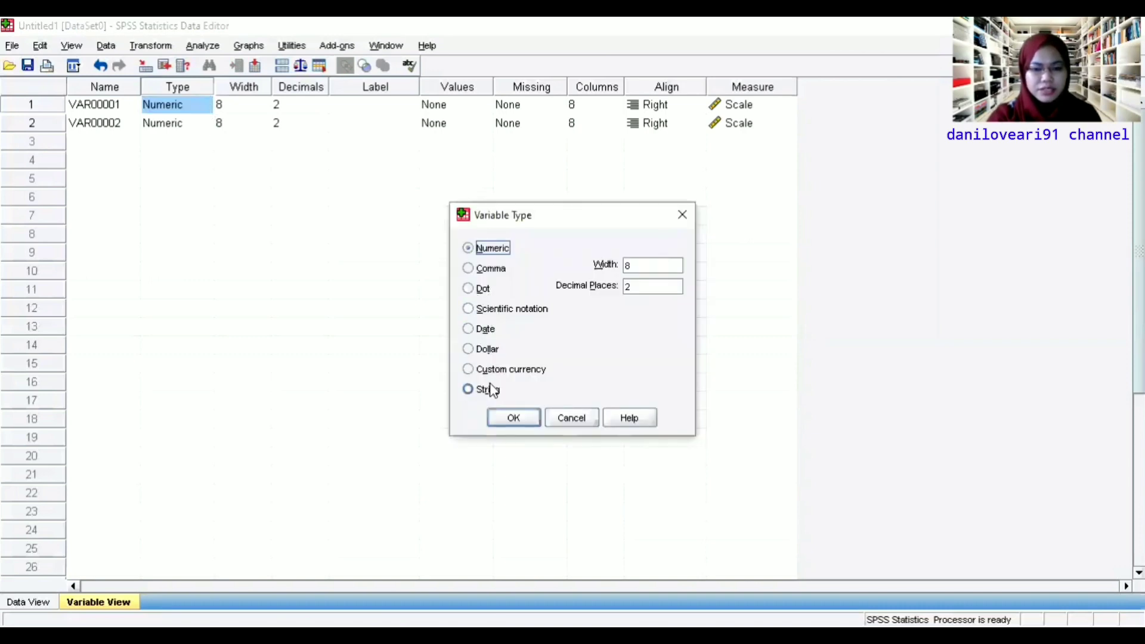
click(683, 216)
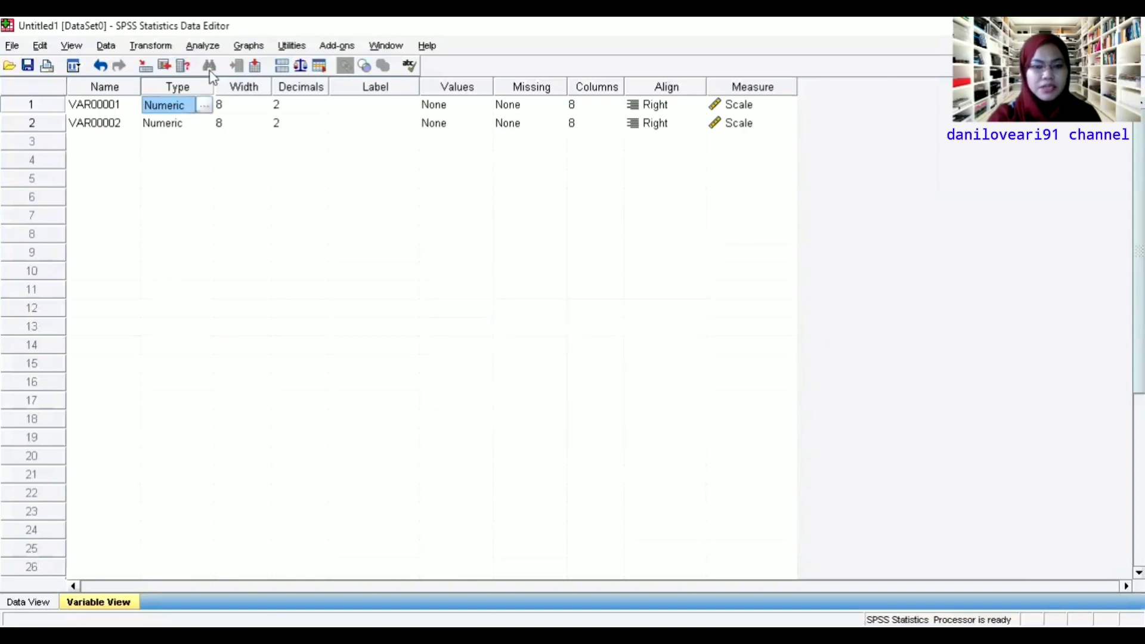
- Set the decimals of both variables to 0
click(322, 111)
click(321, 110)
click(322, 110)
click(324, 130)
click(324, 130)
click(324, 130)
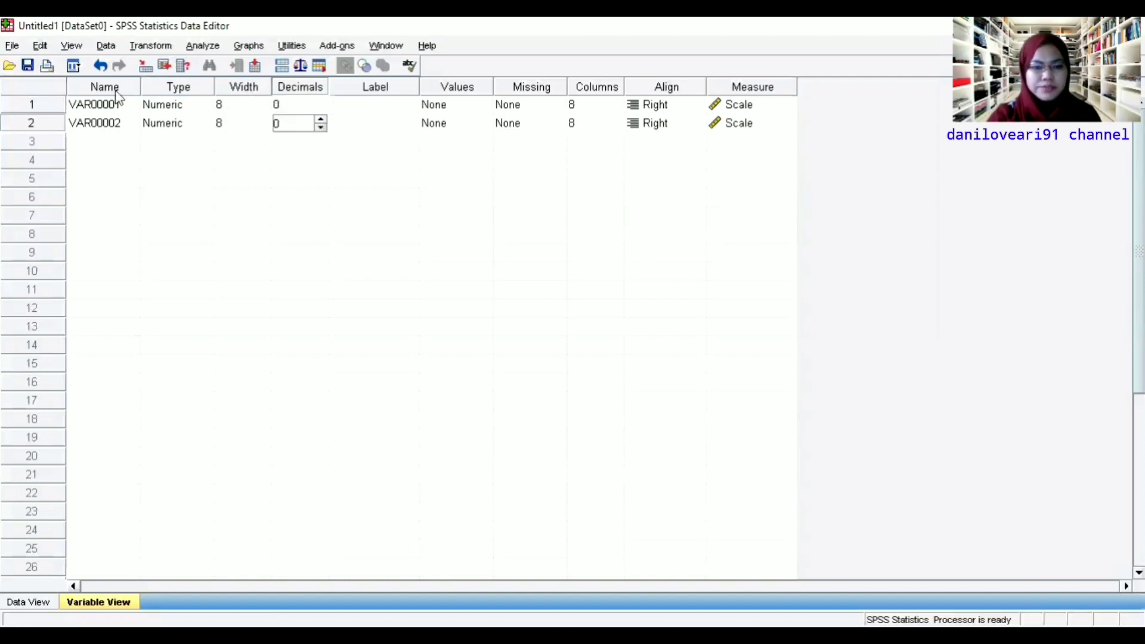
- Label the first variable "Kebugaran Jasmani"
click(359, 107)
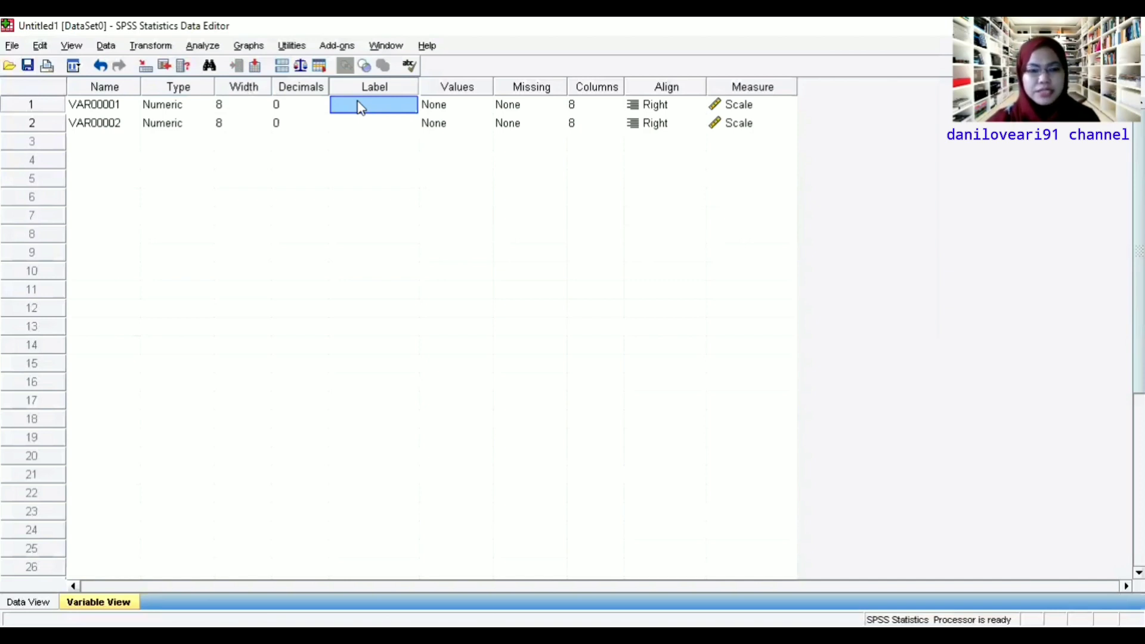
text(K)
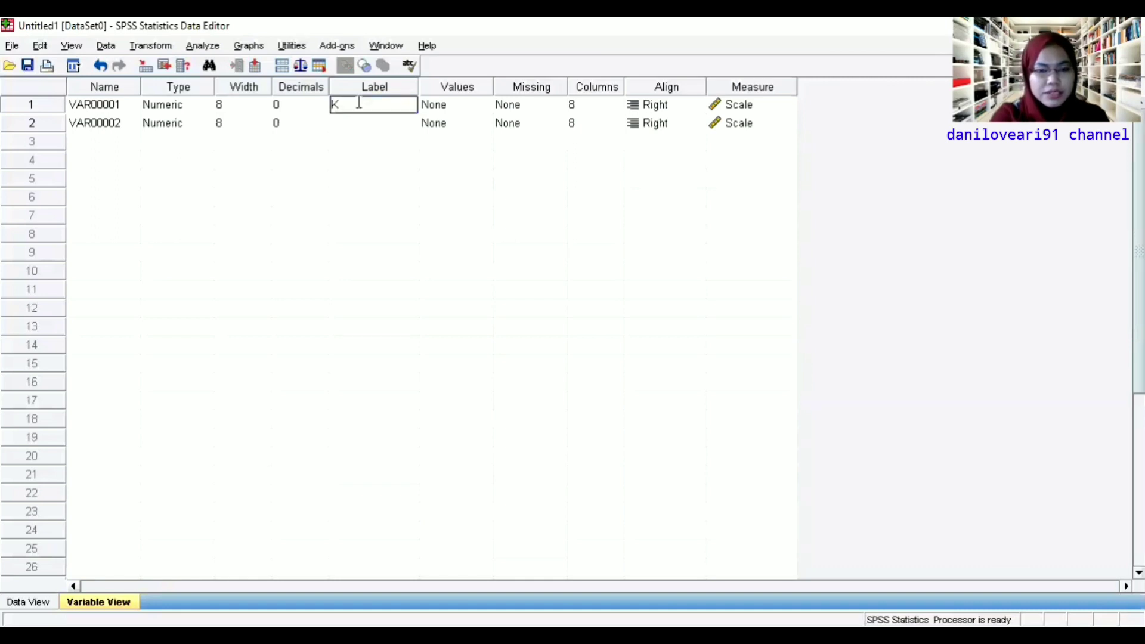
text(ebu)
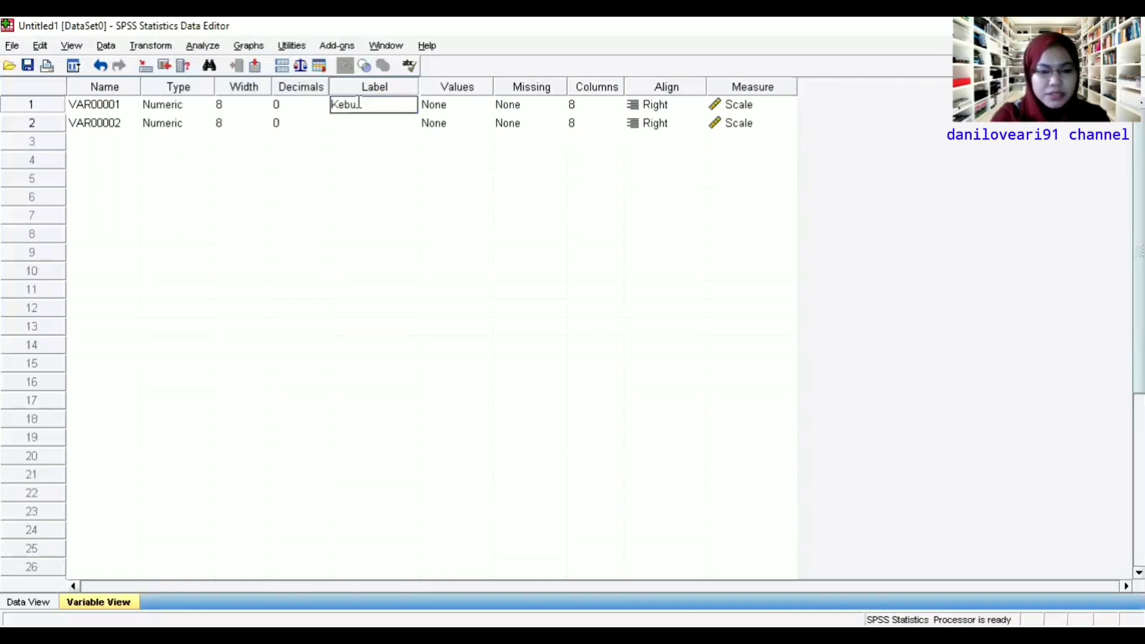
text(gara)
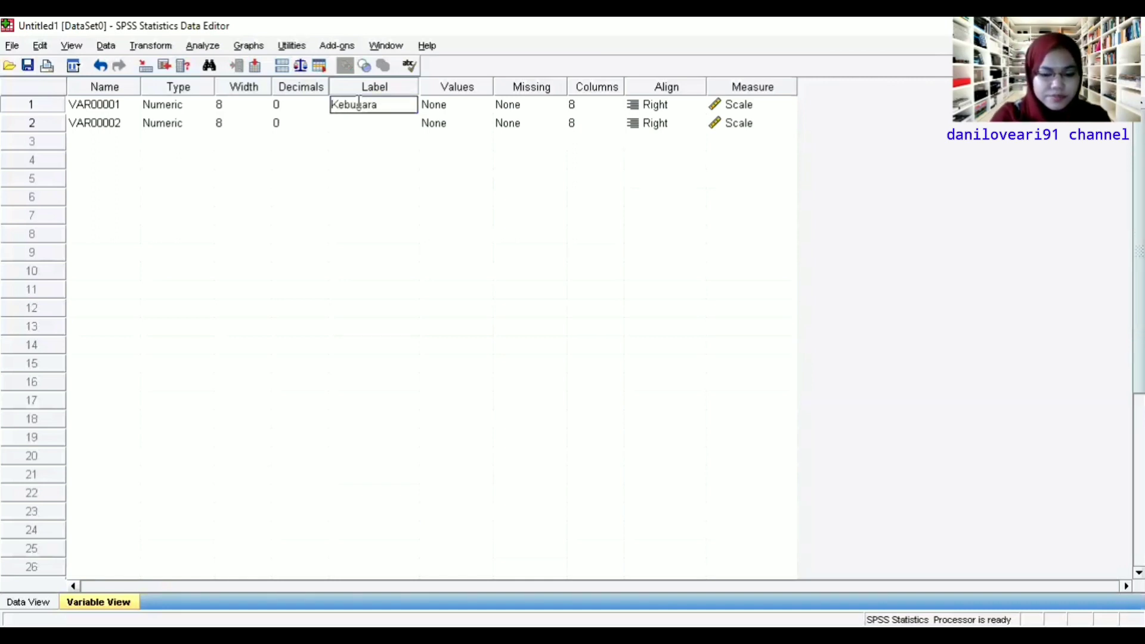
text(n Jasmani)
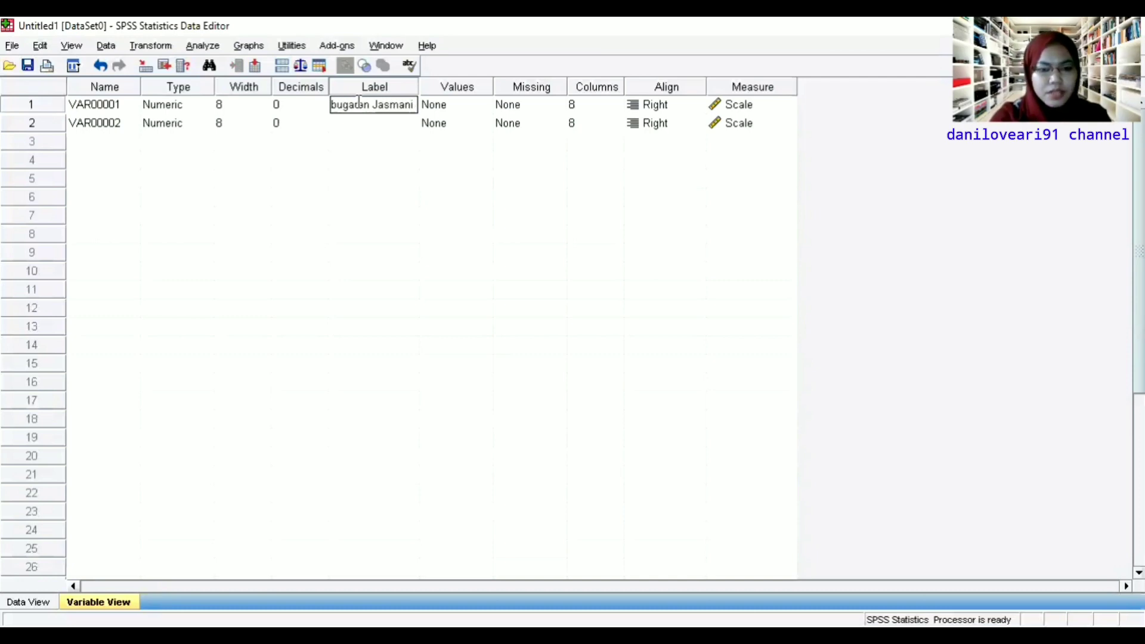
- Label the second variable "Daya Tahan"
click(376, 123)
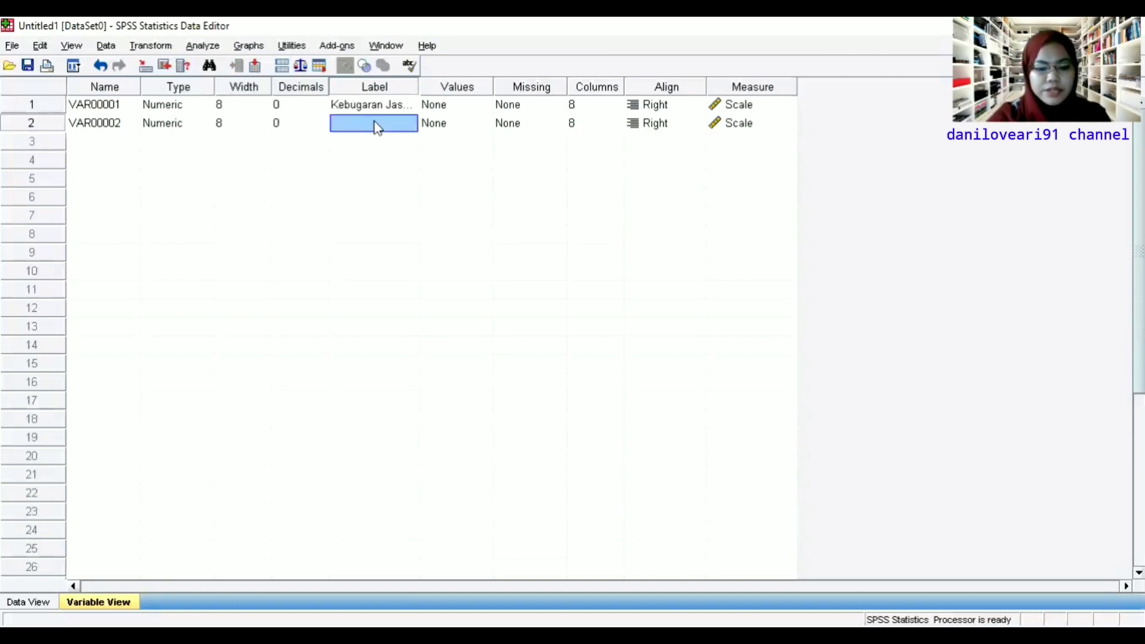
click(376, 122)
text(Day)
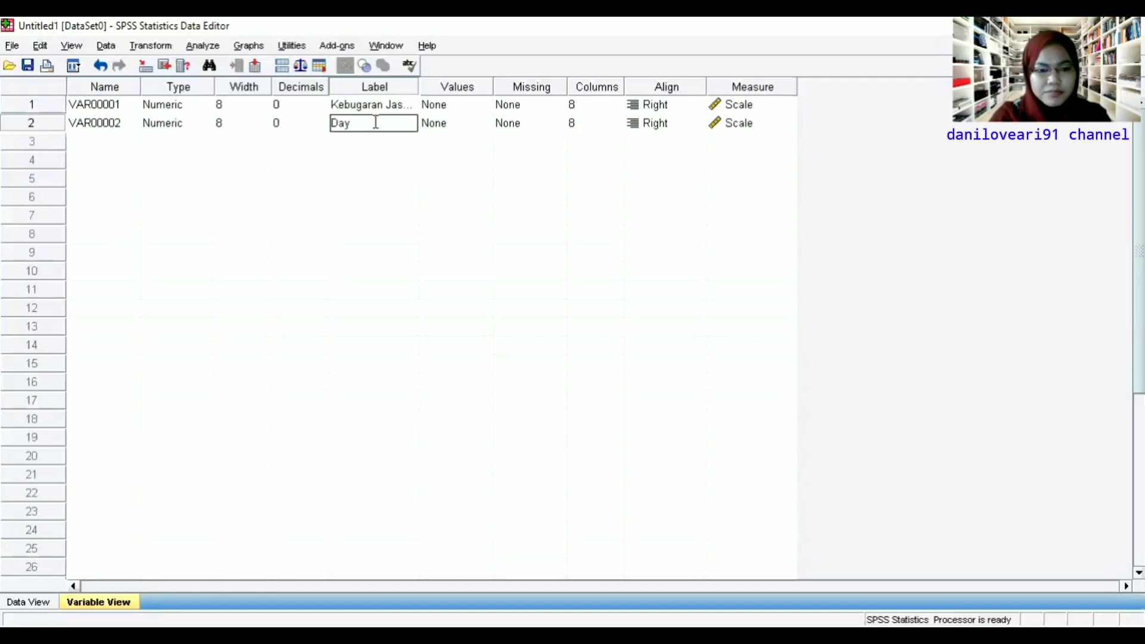
text(a Tahan)
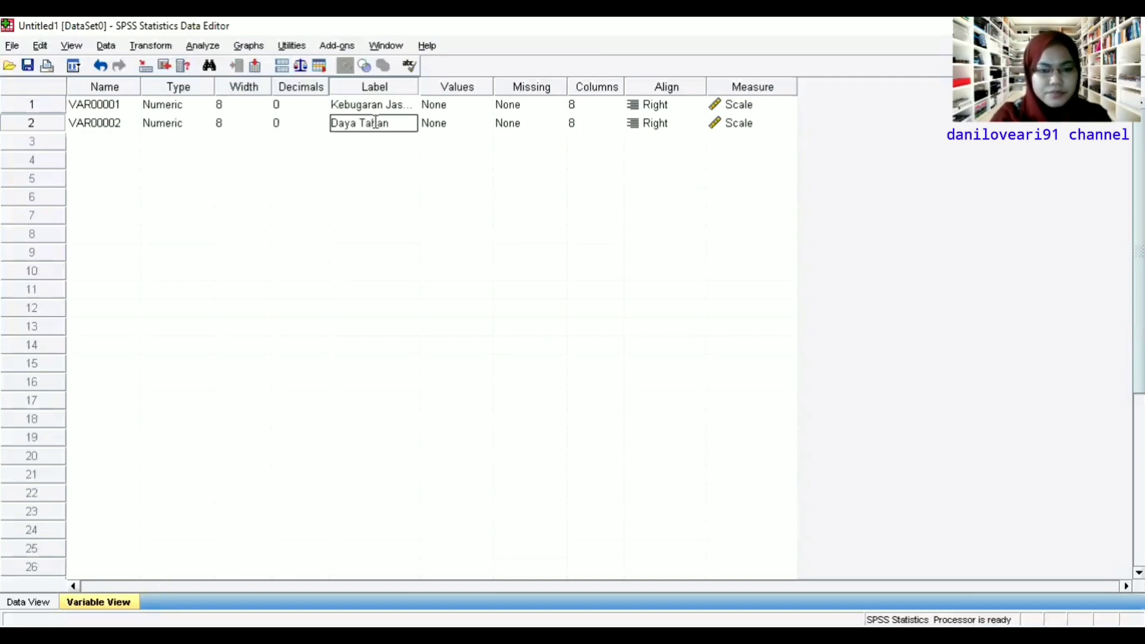
- Rename the first variable as X and the second variable as Y
click(112, 111)
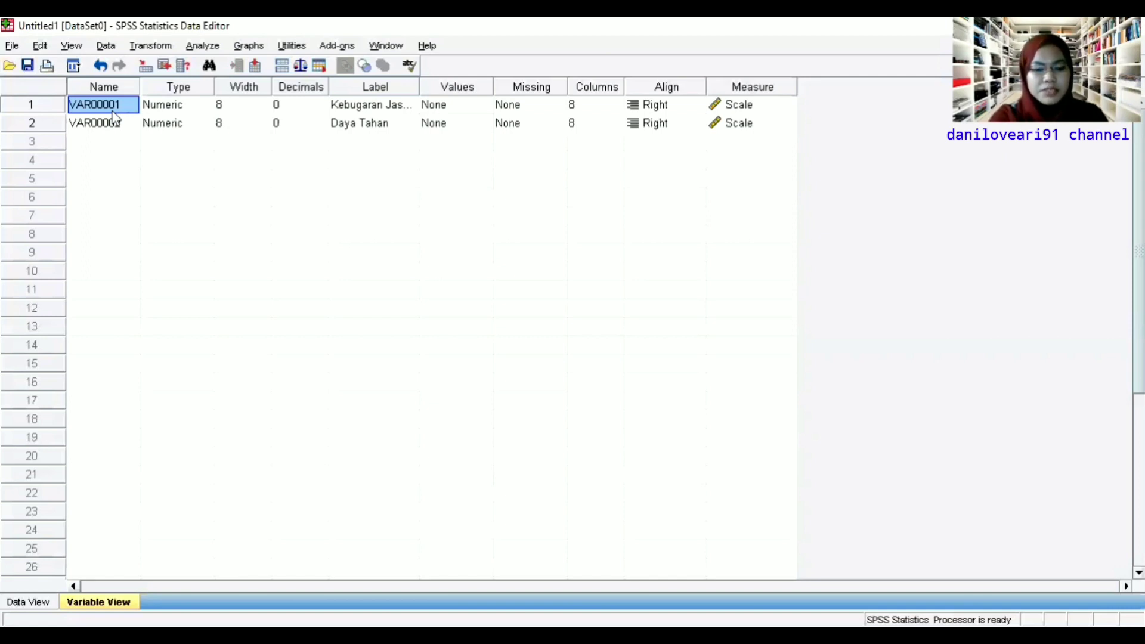
text(x)
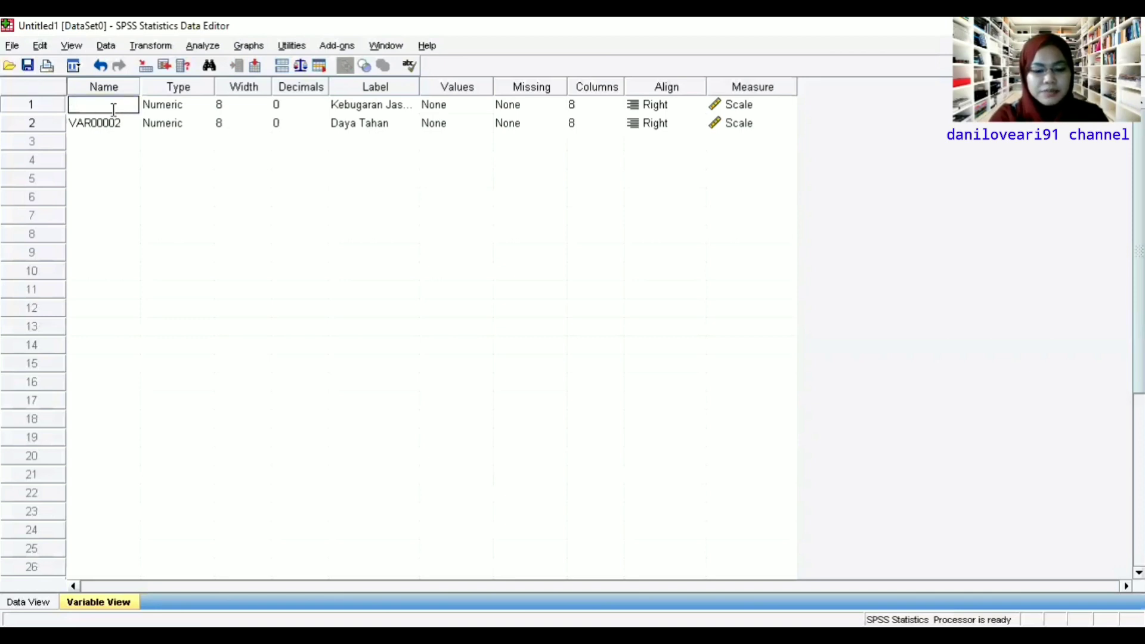
text(X)
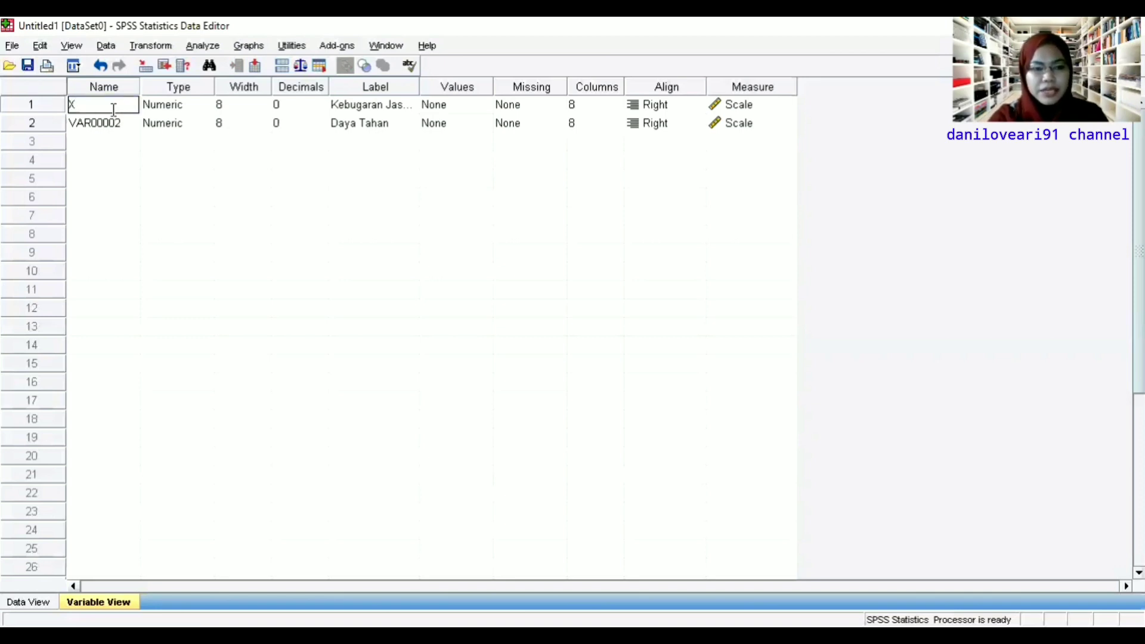
click(112, 122)
text(Y)
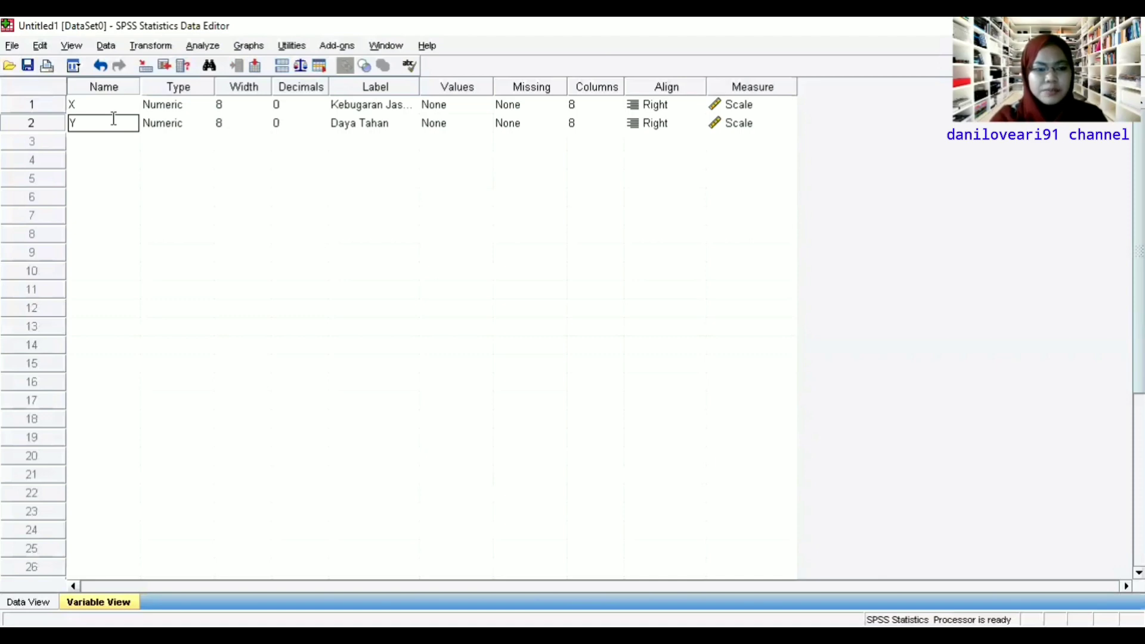
click(276, 146)
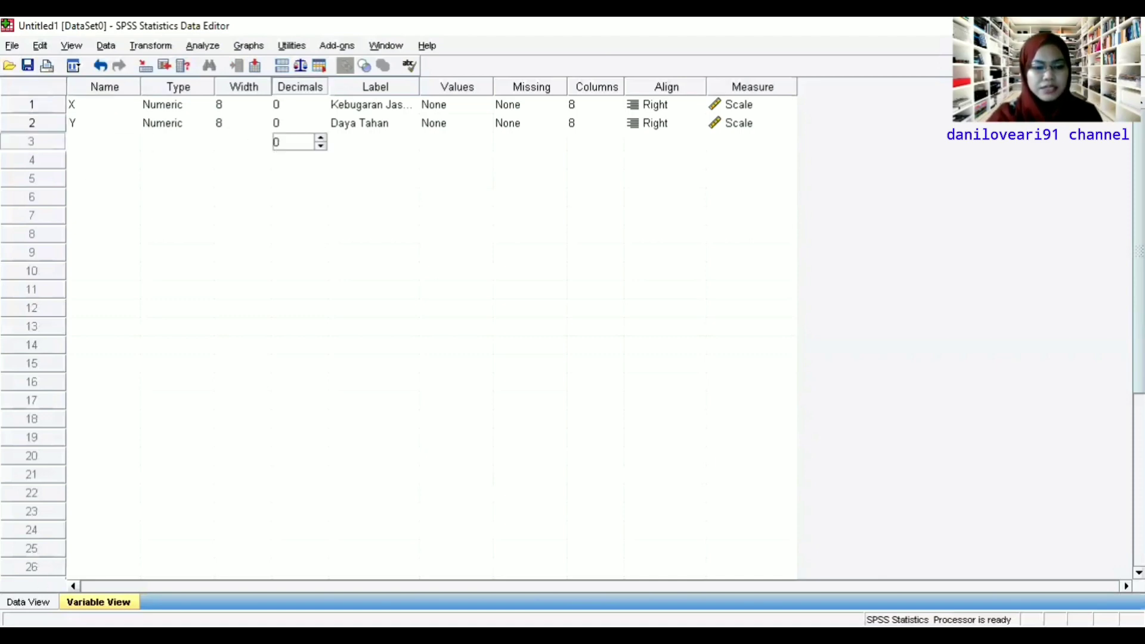
- Return to the data values and check the X and Y scores down to row 14
click(29, 602)
click(385, 331)
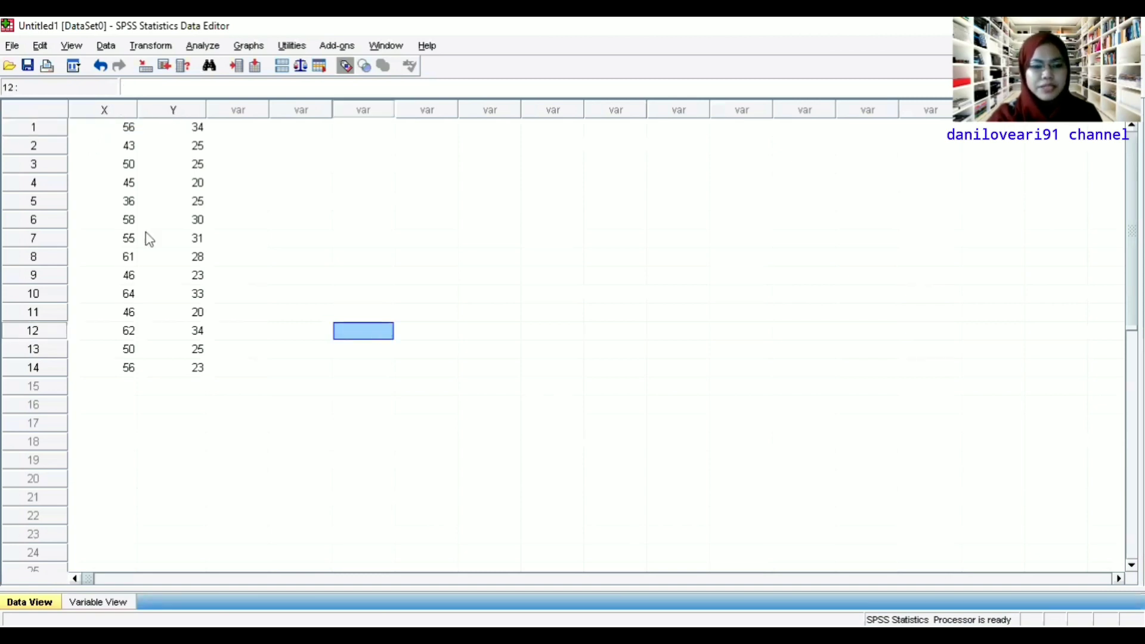
click(48, 371)
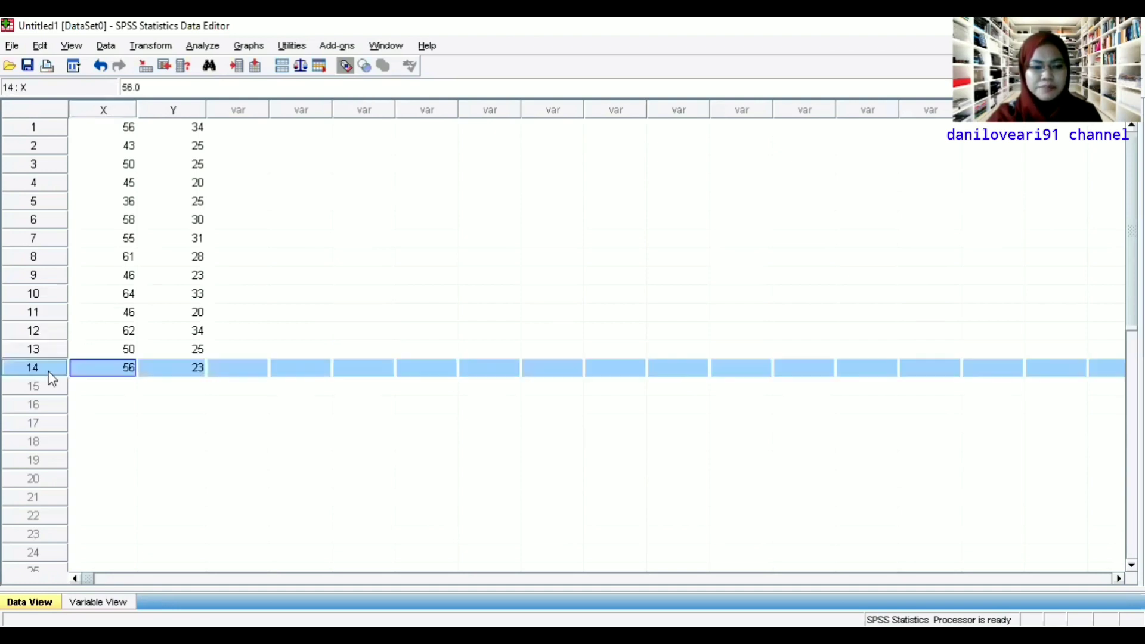
click(164, 363)
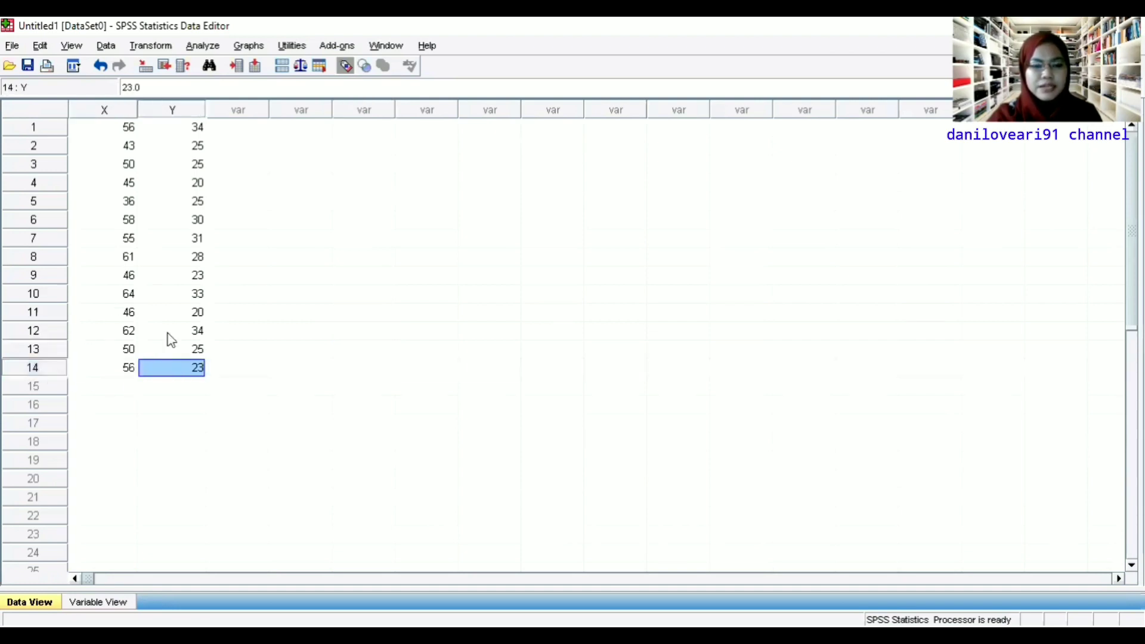
click(195, 258)
click(233, 244)
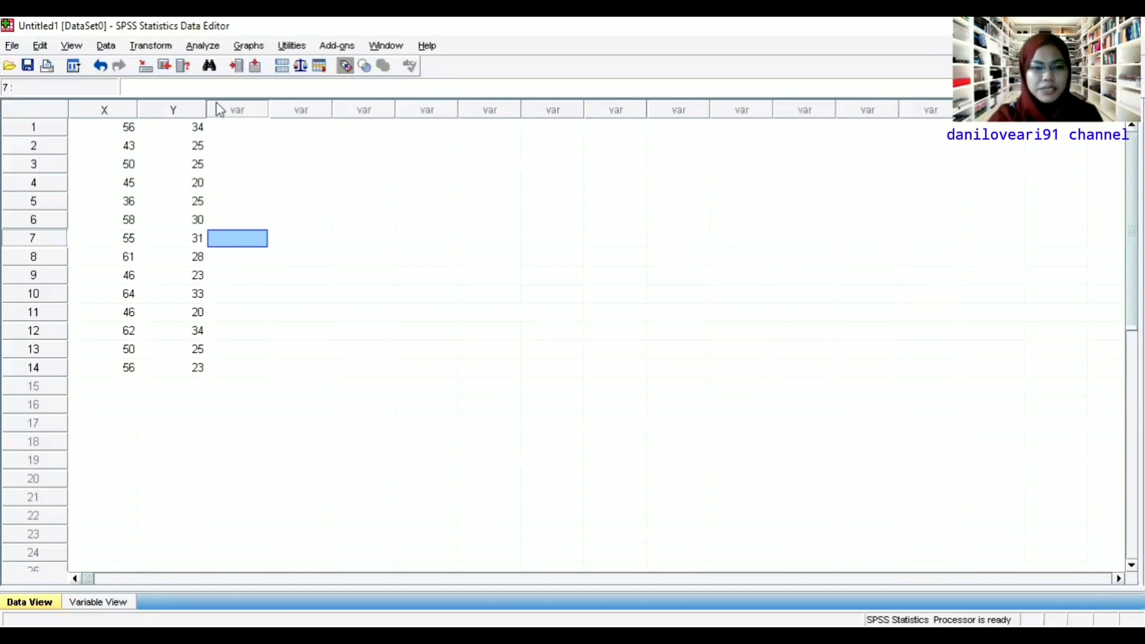
- Start a bivariate correlation and add Kebugaran Jasmani [X] and Daya Tahan [Y] as its variables
click(203, 47)
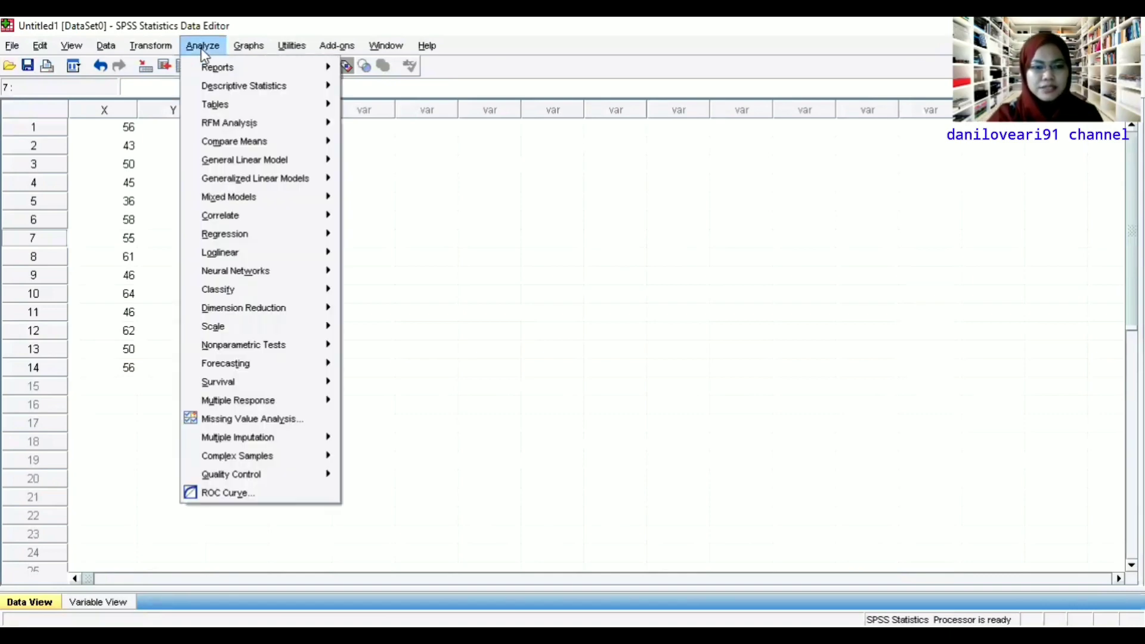
mouse_move(245, 218)
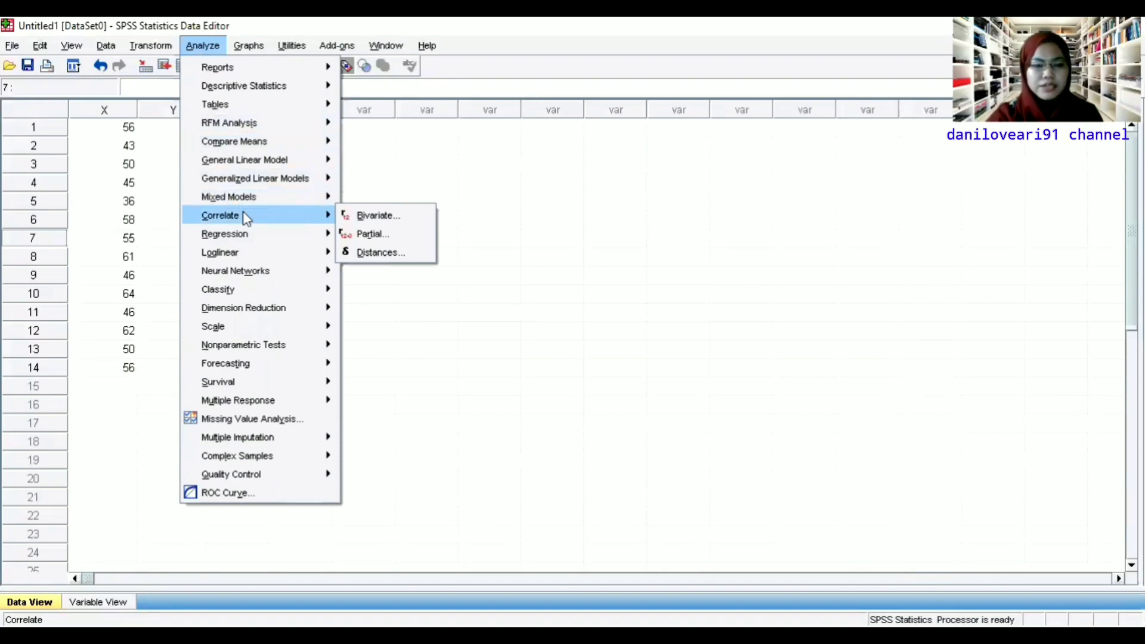
click(378, 215)
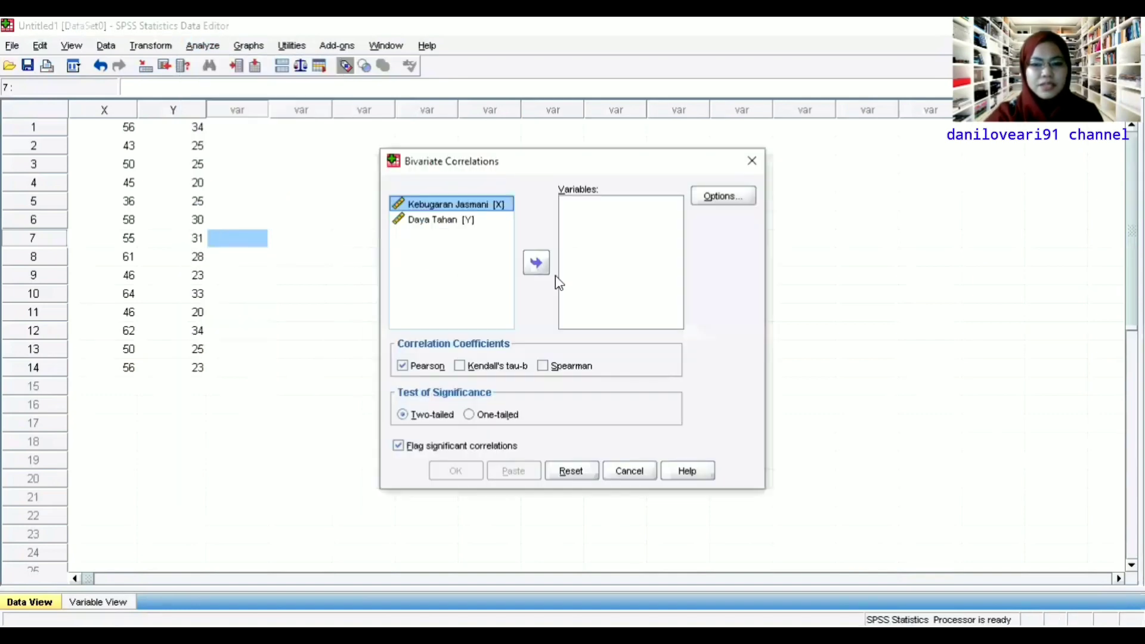
click(545, 268)
click(486, 207)
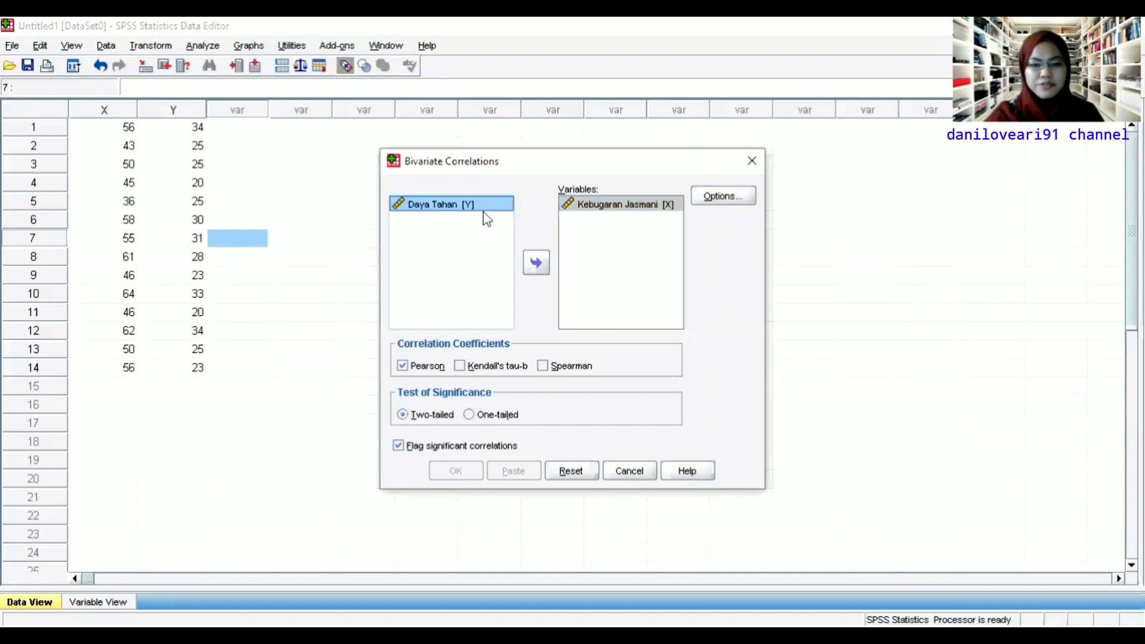
click(535, 262)
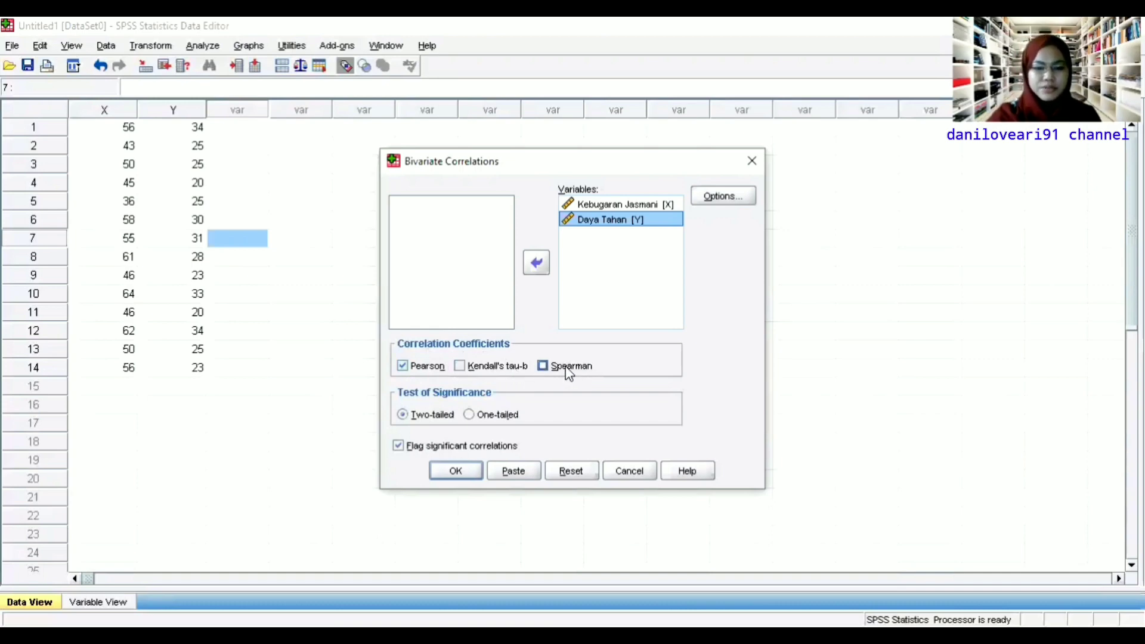
- Run the bivariate correlation with the Pearson coefficient and a two-tailed significance test
click(402, 366)
click(404, 367)
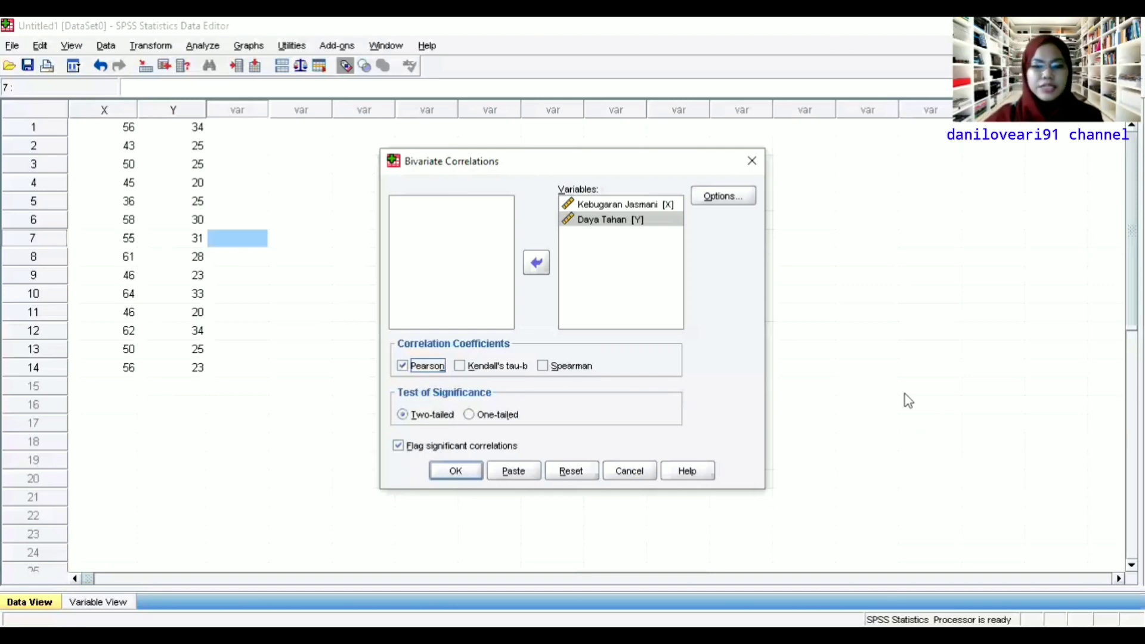
click(464, 471)
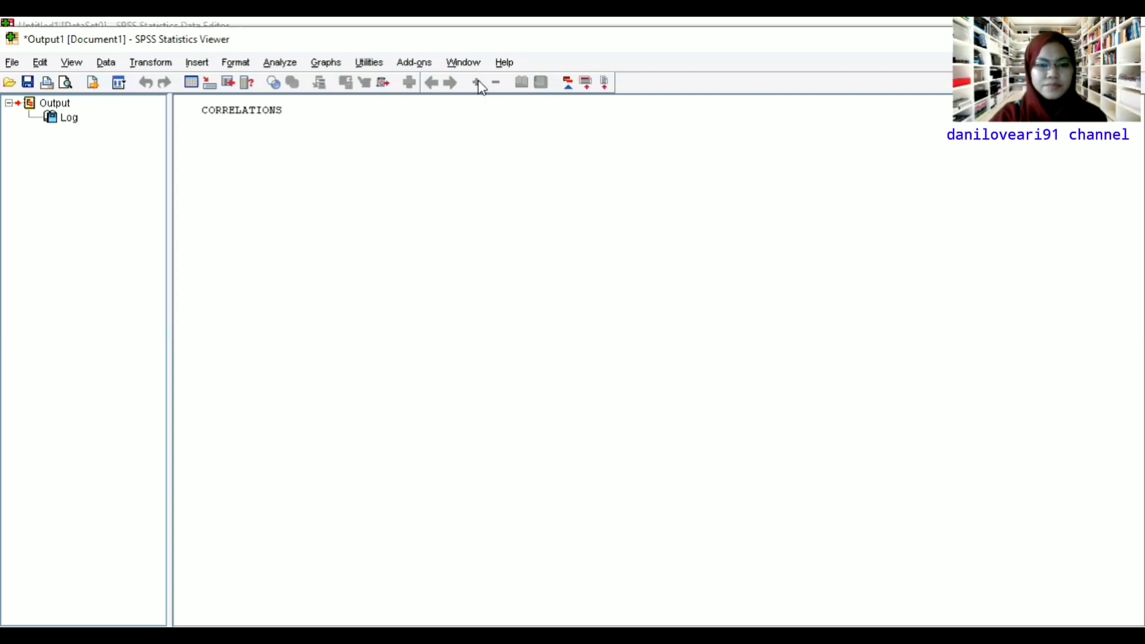
- Maximize the output viewer window and copy the Correlations table
double_click(497, 35)
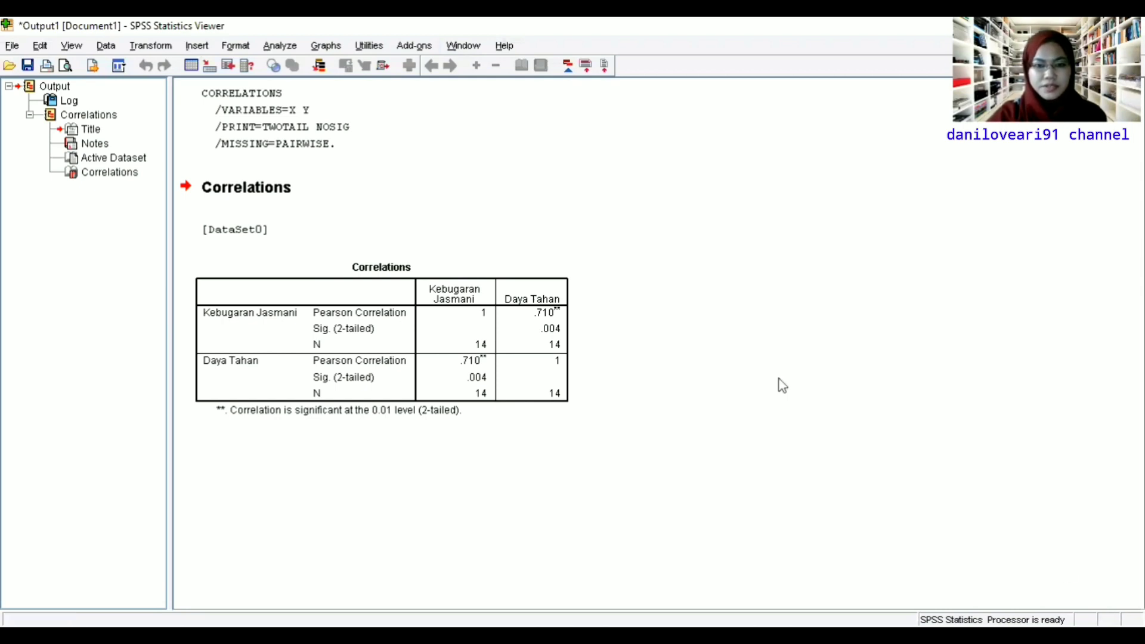
click(418, 369)
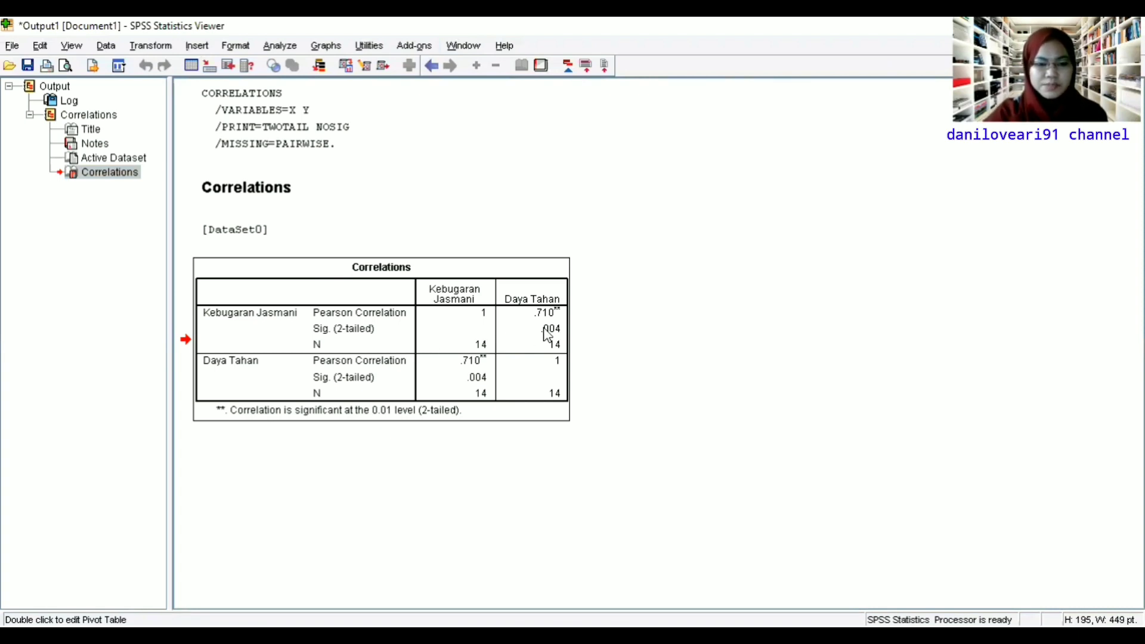
click(660, 321)
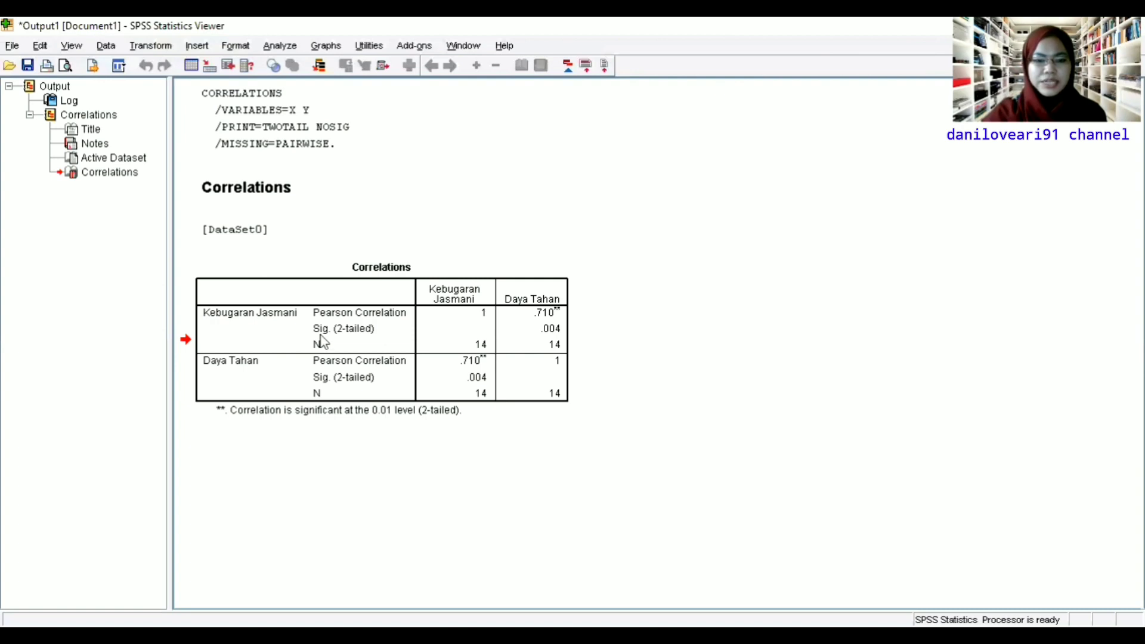
click(397, 342)
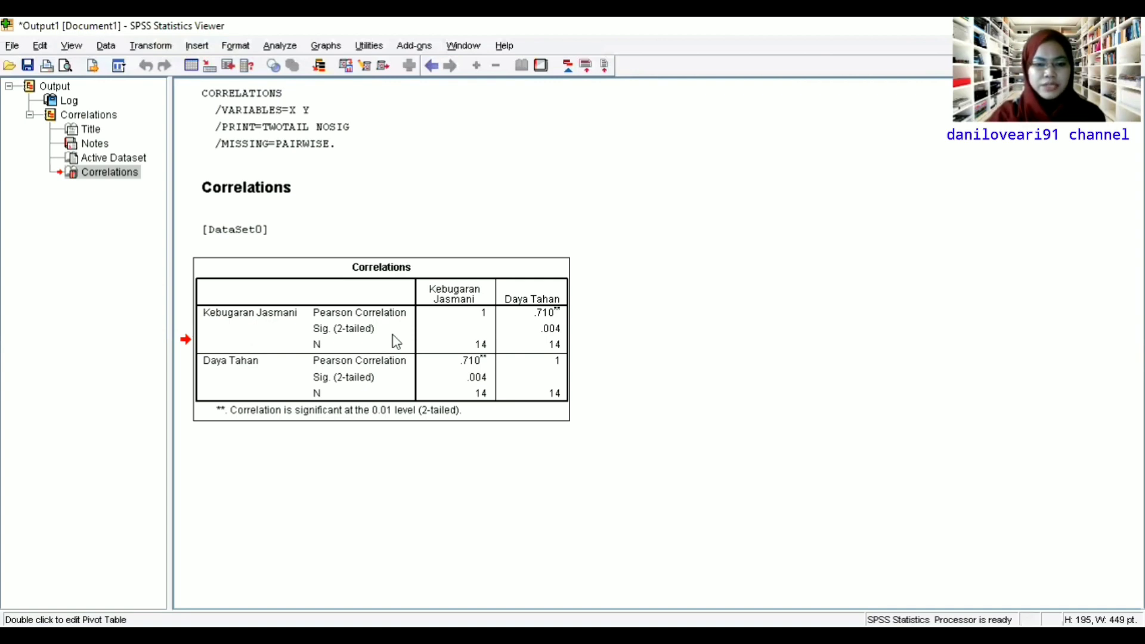
right_click(393, 335)
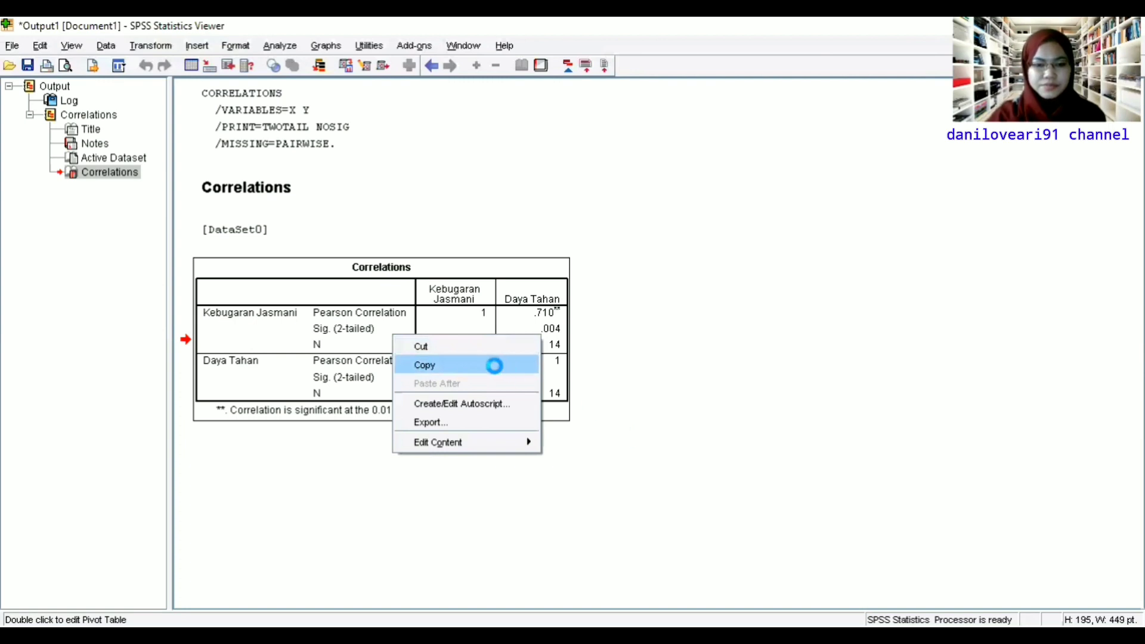
click(499, 365)
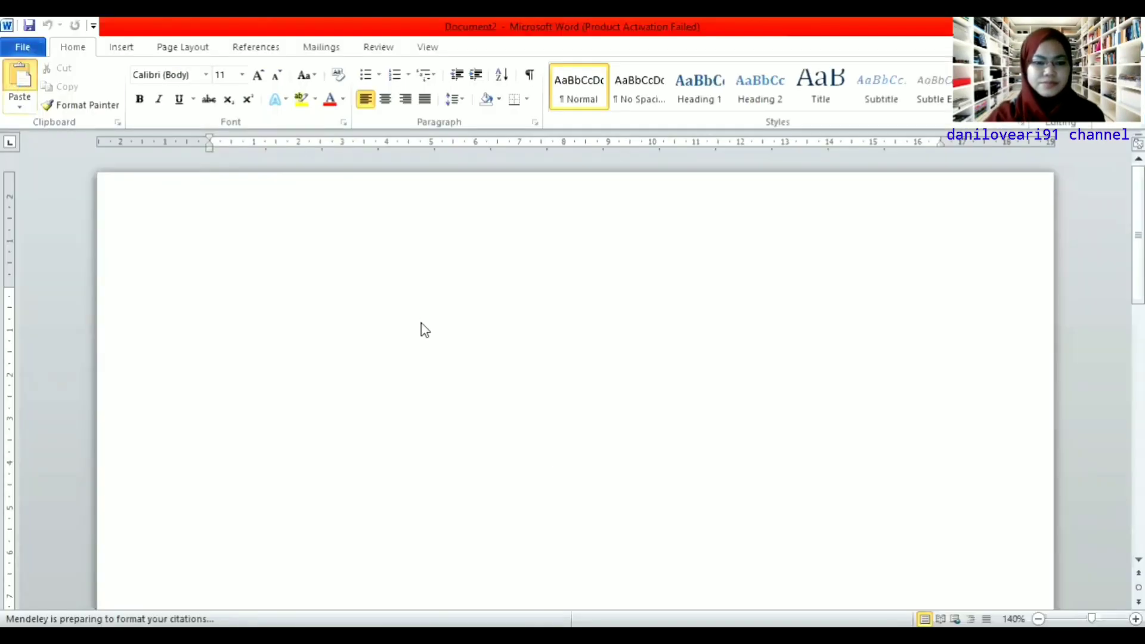
- Switch to the blank Microsoft Word document and paste the copied Correlations table into it
key(ctrl+v)
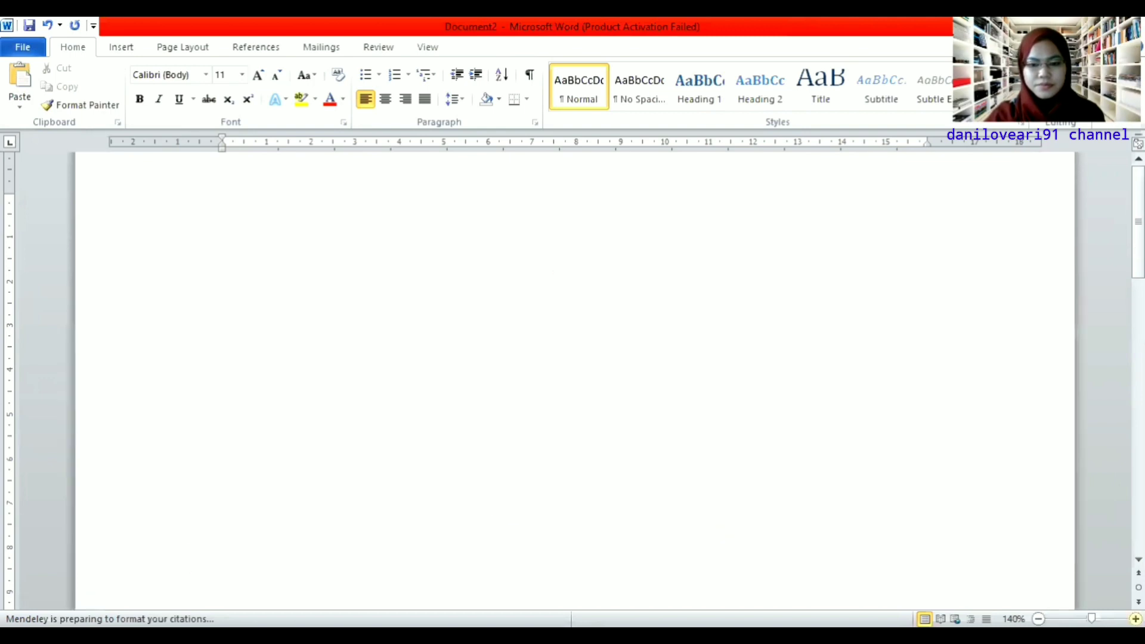
click(1135, 619)
click(1135, 619)
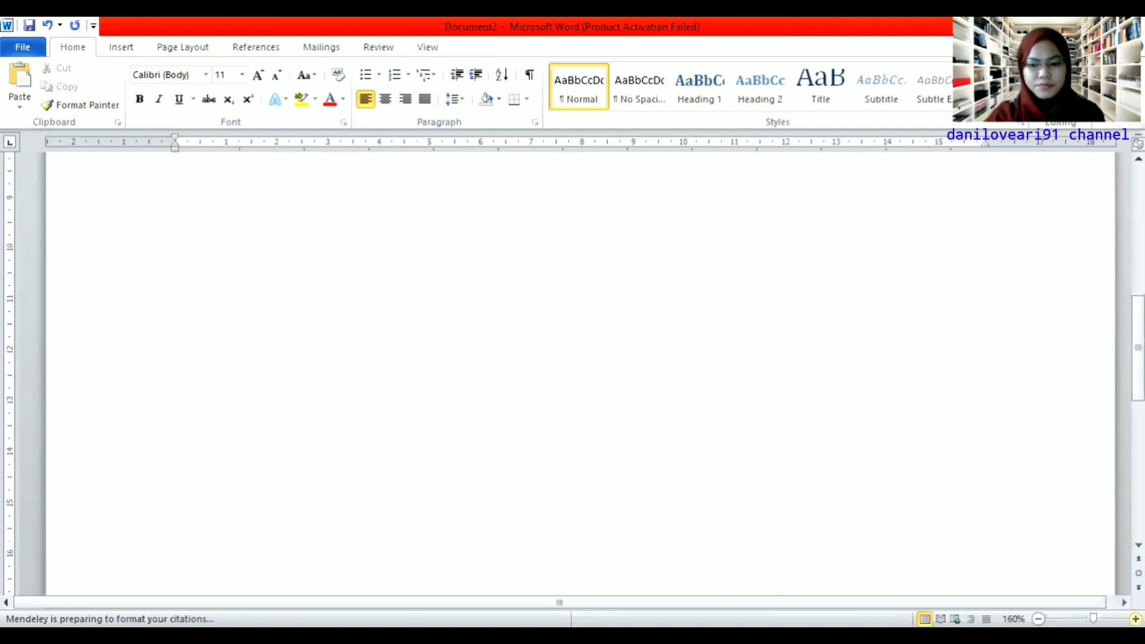
click(1135, 619)
scroll(573, 376, up, 2)
scroll(801, 470, up, 3)
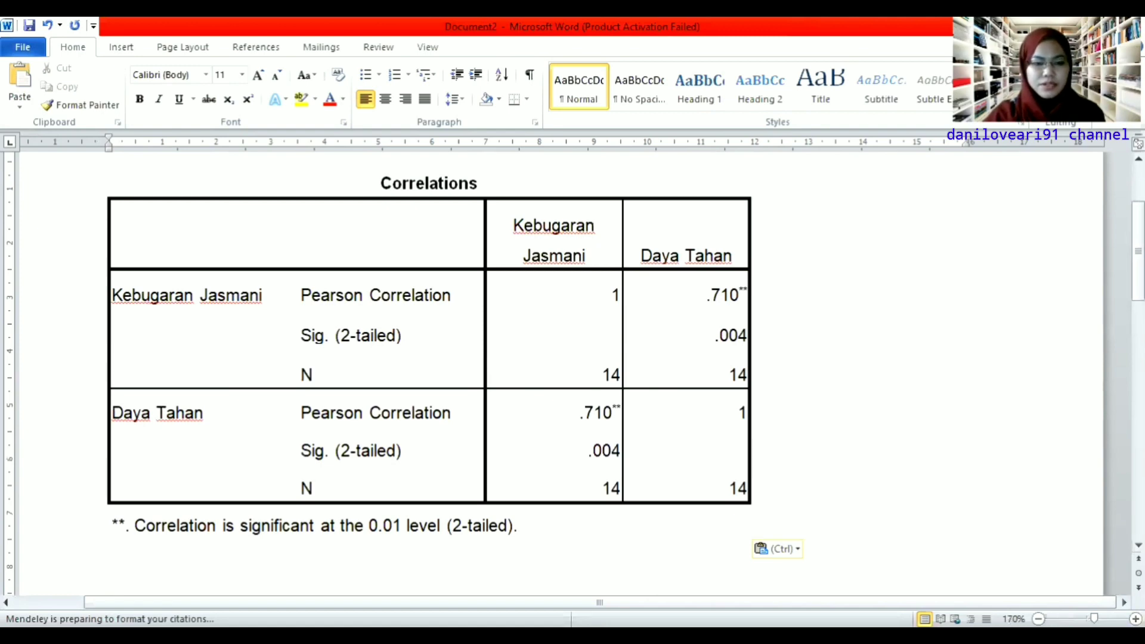
drag(742, 603, 691, 603)
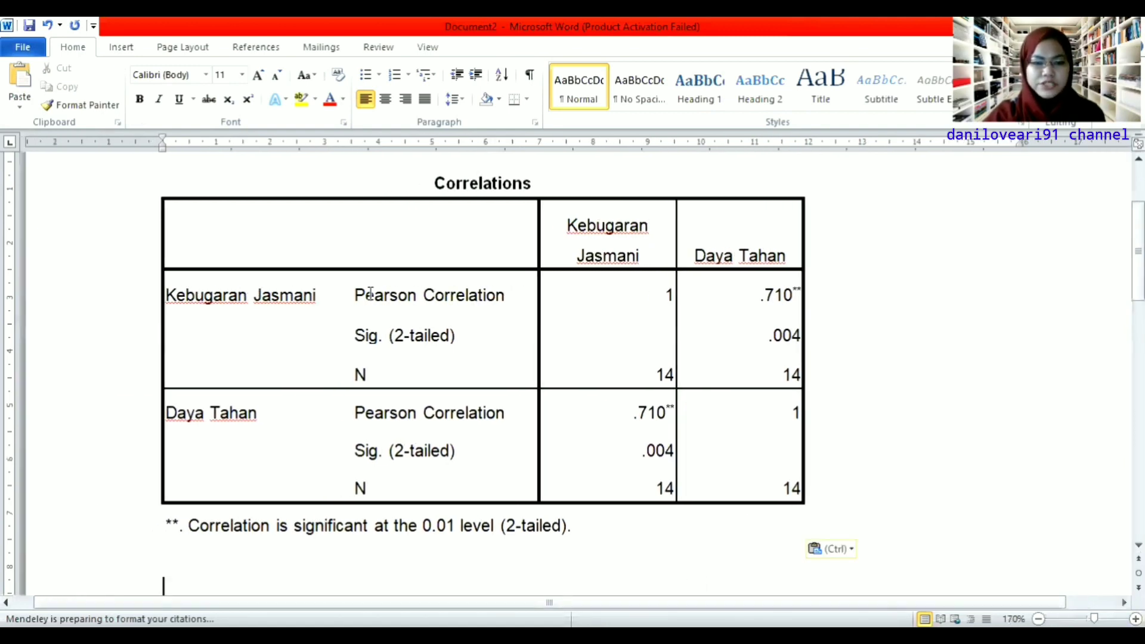
- Highlight in yellow the Pearson Correlation label in the Kebugaran Jasmani row and its coefficient under Daya Tahan
drag(355, 294, 506, 295)
click(298, 99)
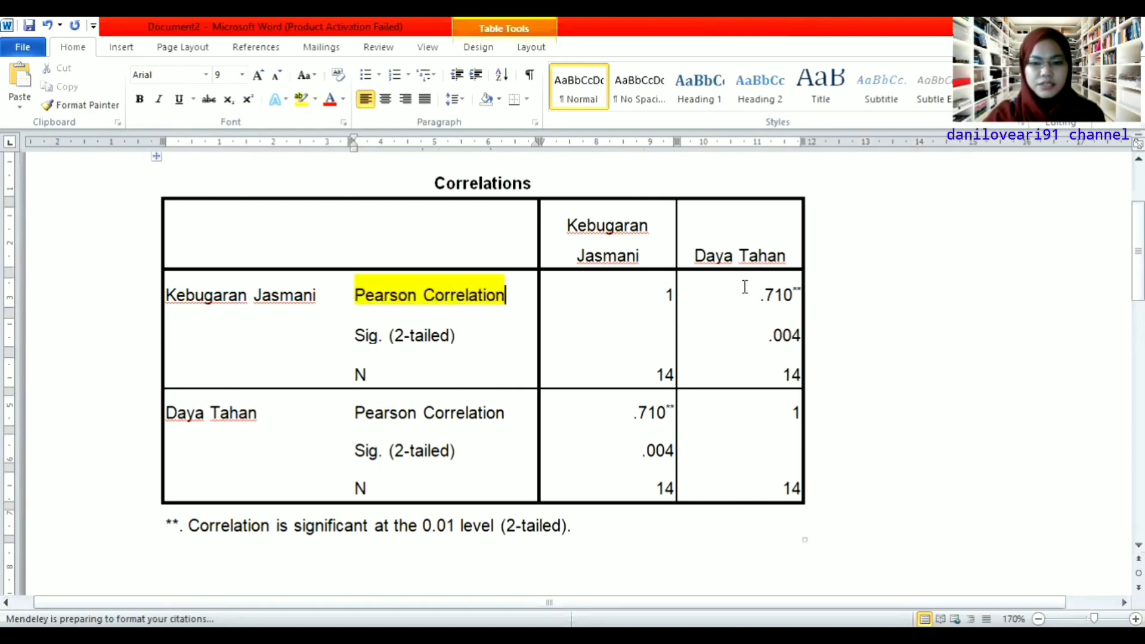
drag(760, 296, 803, 298)
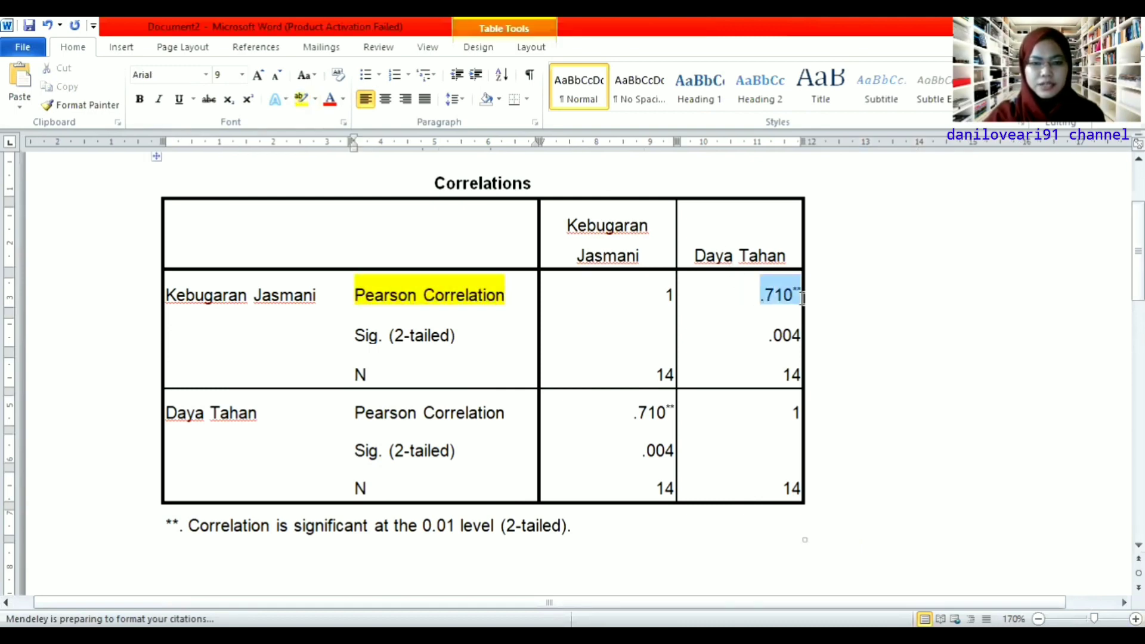
click(315, 100)
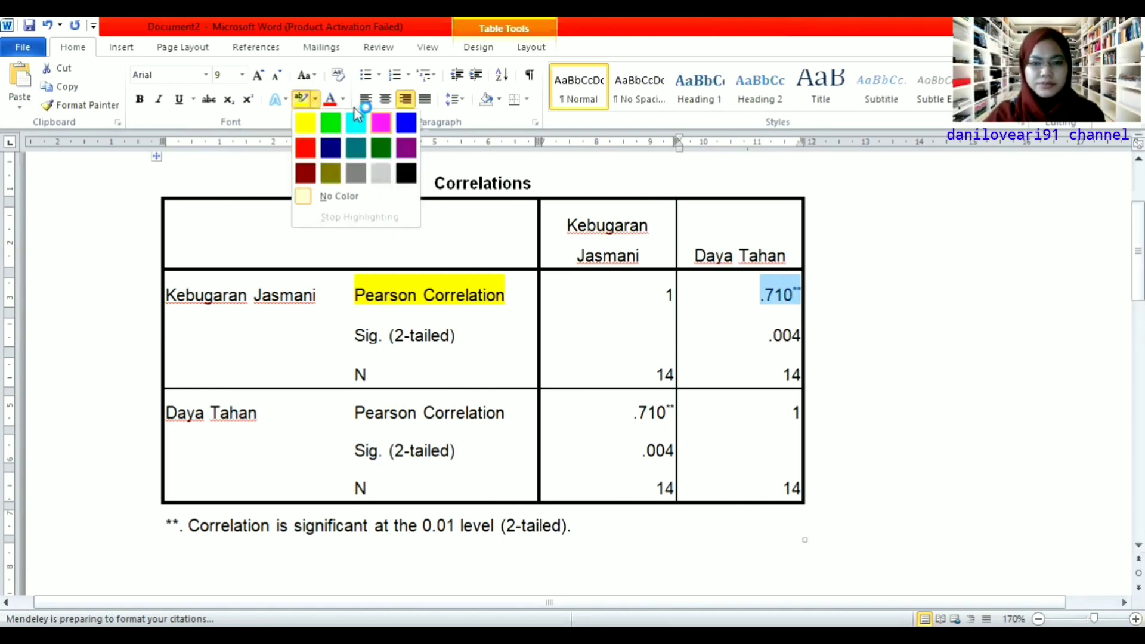
click(306, 125)
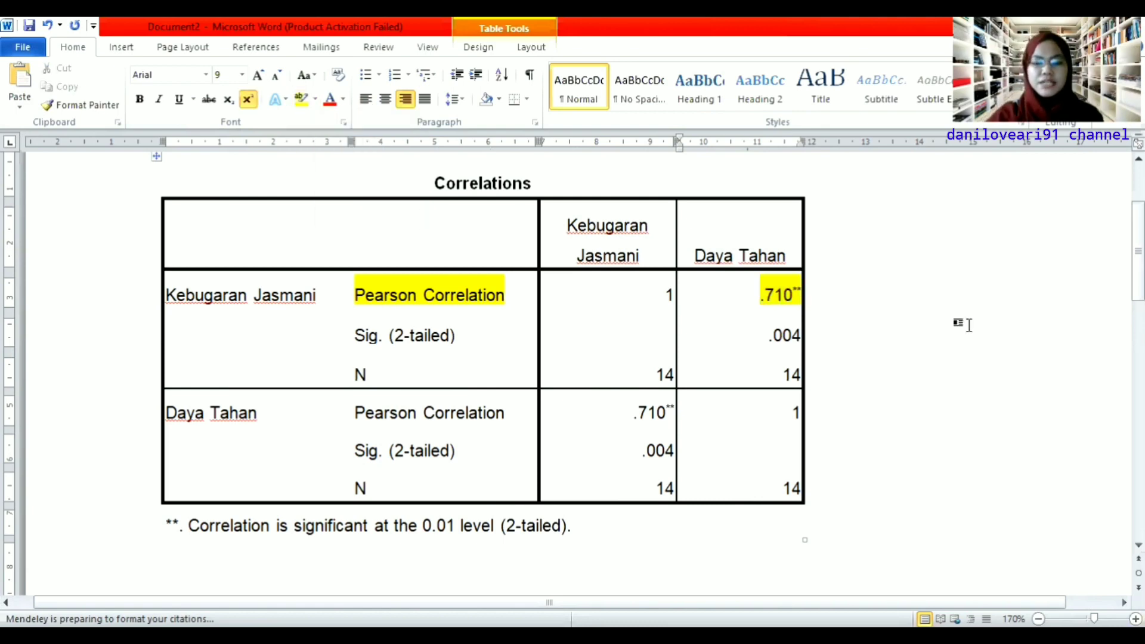